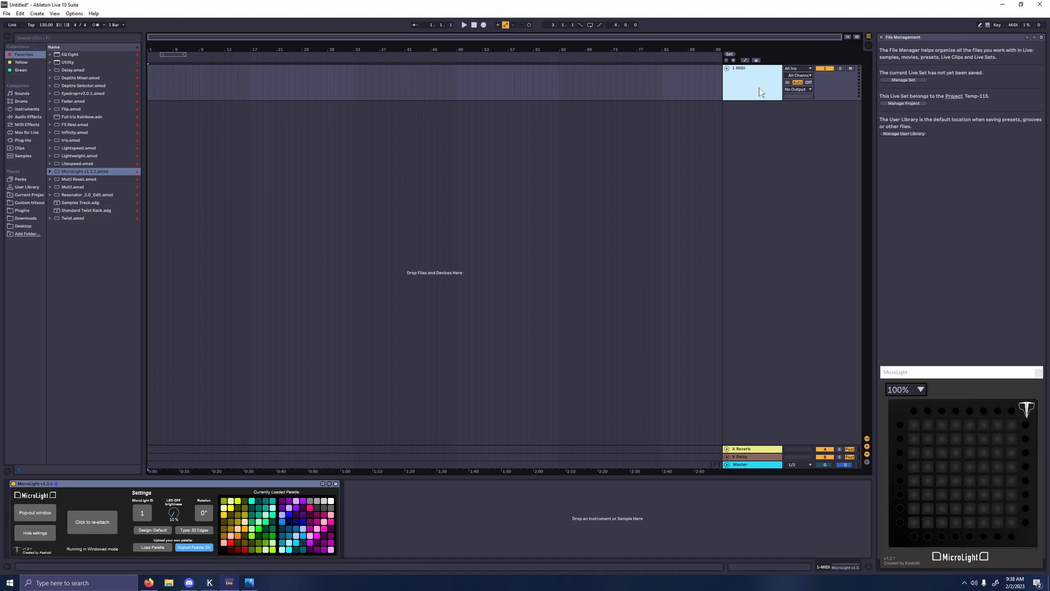
Step: Enlarge the arrangement overview and zoom the timeline in on the opening 13 bars or so
{"action": "left_click_drag", "start_coordinate": [302, 41], "coordinate": [303, 75]}
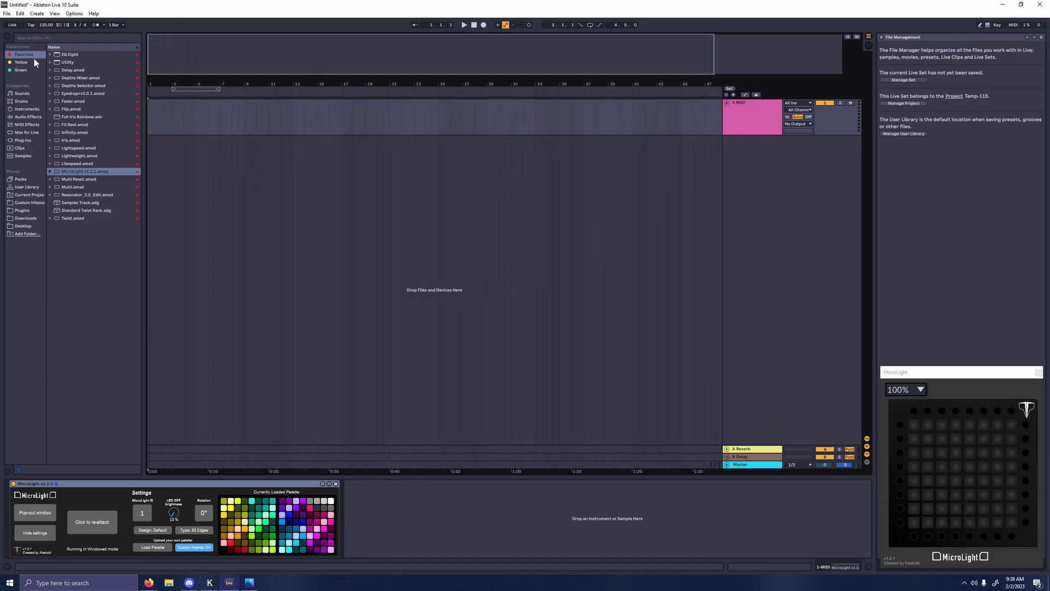
{"action": "left_click_drag", "start_coordinate": [193, 44], "coordinate": [54, 38]}
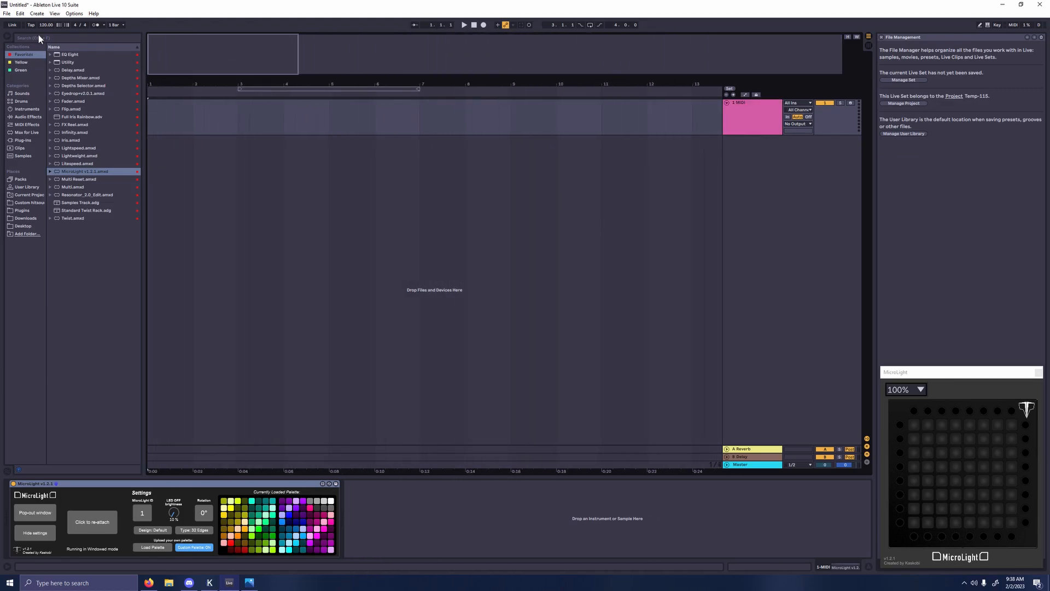
Step: Mark the first bar and the first two bars of the MIDI track as time selections, and select the MicroLight device
{"action": "left_click", "coordinate": [192, 136], "text": "shift"}
{"action": "left_click", "coordinate": [192, 113]}
{"action": "left_click_drag", "start_coordinate": [150, 111], "coordinate": [189, 116]}
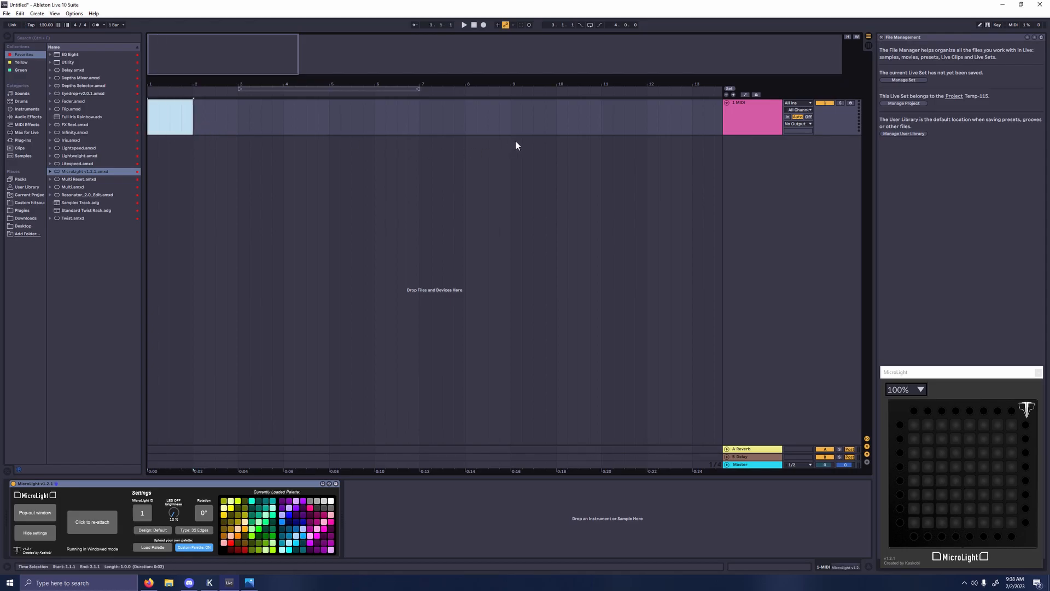
{"action": "mouse_move", "coordinate": [235, 117]}
{"action": "left_mouse_down"}
{"action": "mouse_move", "coordinate": [150, 115]}
{"action": "mouse_move", "coordinate": [239, 123]}
{"action": "left_mouse_up"}
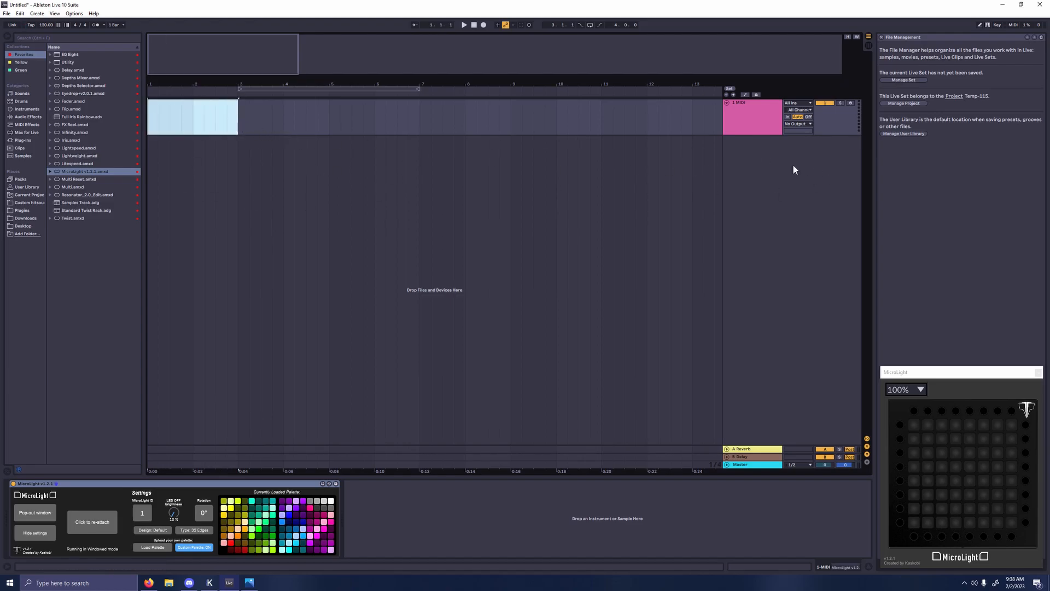
{"action": "left_click", "coordinate": [241, 145]}
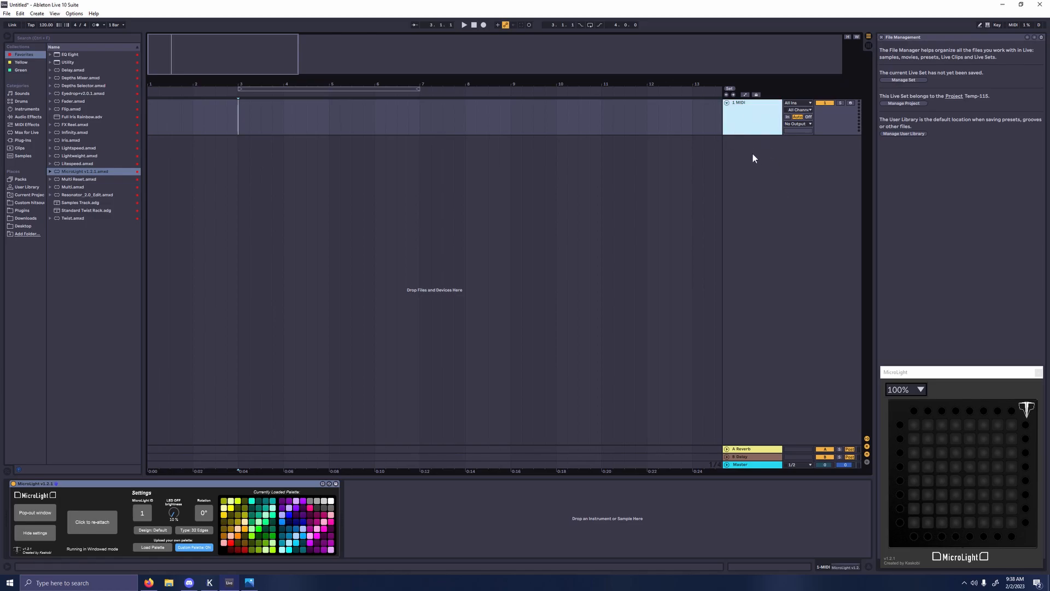
{"action": "left_click", "coordinate": [262, 484]}
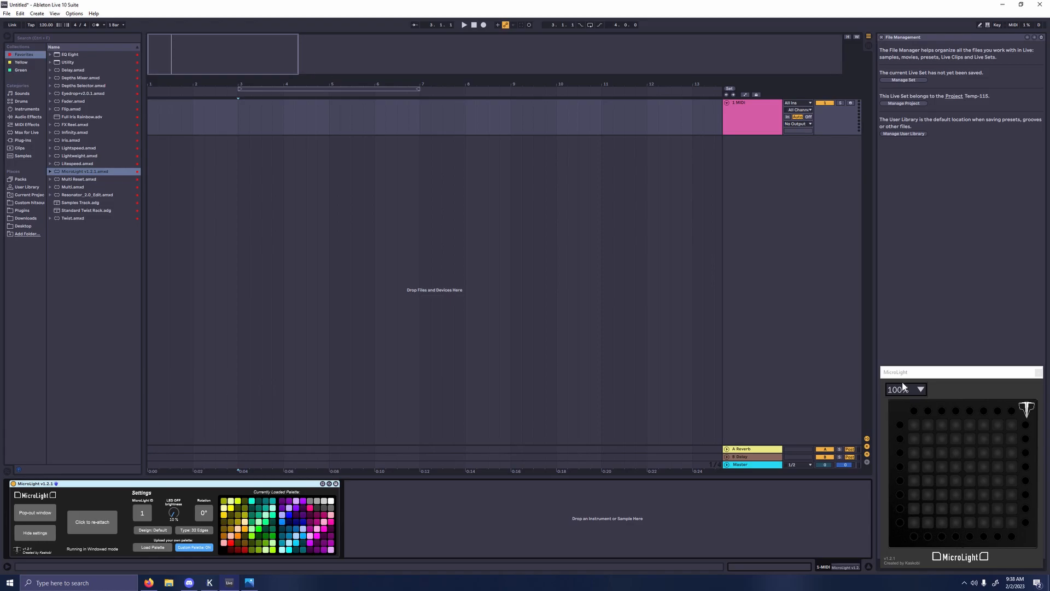
Step: Insert an empty one-bar MIDI clip at bar 1 of the MIDI track
{"action": "left_click", "coordinate": [191, 119]}
{"action": "scroll", "coordinate": [164, 118], "scroll_direction": "down", "scroll_amount": 3}
{"action": "mouse_move", "coordinate": [191, 119]}
{"action": "left_mouse_down"}
{"action": "mouse_move", "coordinate": [130, 117]}
{"action": "mouse_move", "coordinate": [148, 117]}
{"action": "left_mouse_up"}
{"action": "left_click", "coordinate": [213, 118]}
{"action": "double_click", "coordinate": [149, 110]}
{"action": "key", "text": "Delete"}
{"action": "right_click", "coordinate": [168, 110]}
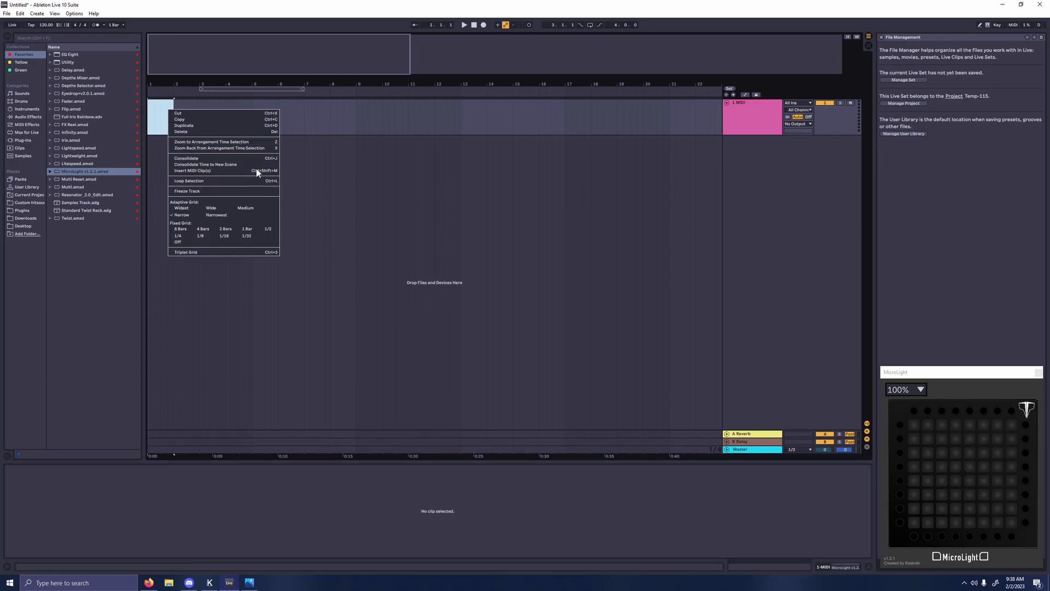
{"action": "left_click", "coordinate": [208, 171]}
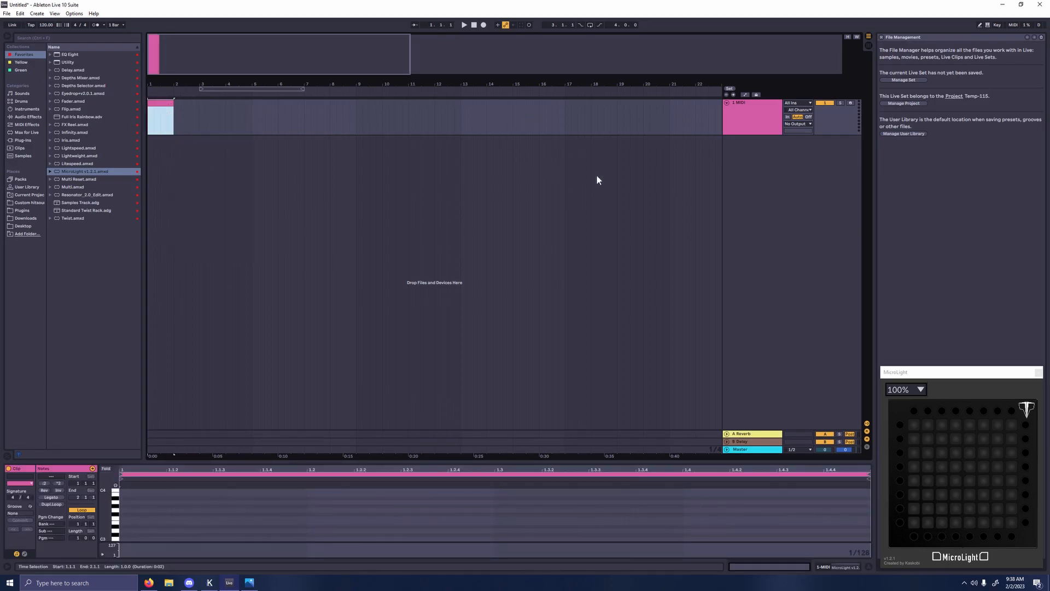
Step: Insert an audio track, place it above the MIDI track and delete it again
{"action": "right_click", "coordinate": [762, 152]}
{"action": "left_click", "coordinate": [770, 155]}
{"action": "left_click_drag", "start_coordinate": [759, 151], "coordinate": [737, 116]}
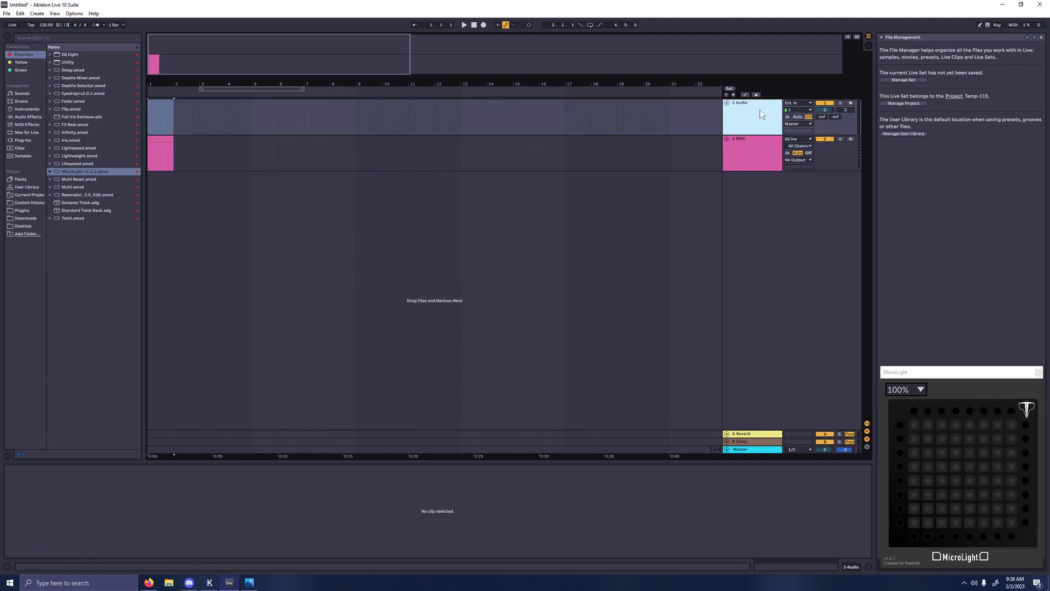
{"action": "key", "text": "Delete"}
Step: Delete the MIDI clip in the first bar, and switch to Session View and back to Arrangement View
{"action": "left_click_drag", "start_coordinate": [162, 56], "coordinate": [162, 68]}
{"action": "left_click", "coordinate": [163, 102]}
{"action": "key", "text": "Delete"}
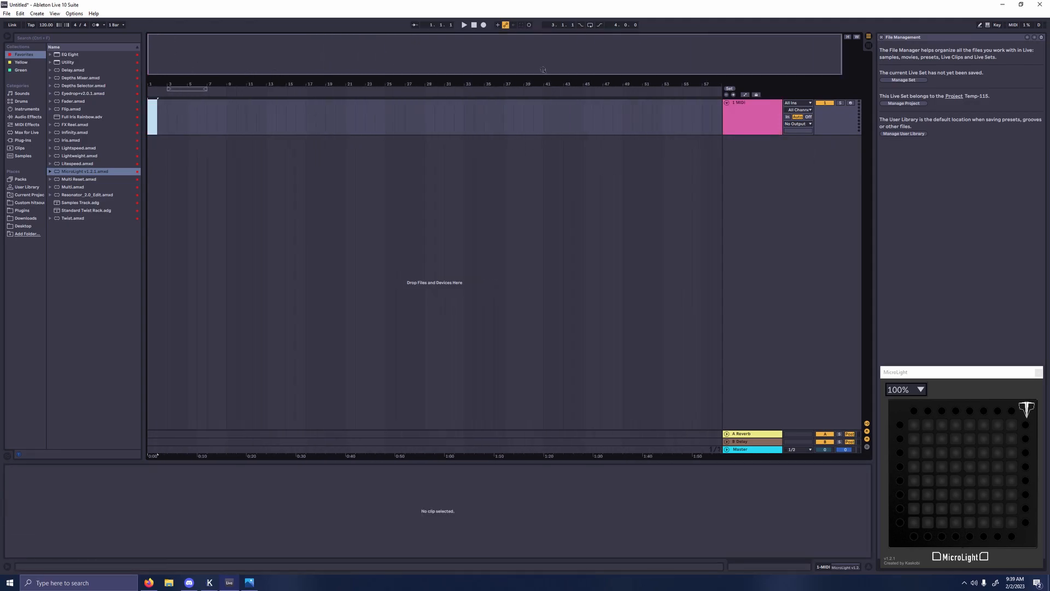
{"action": "key", "text": "Tab"}
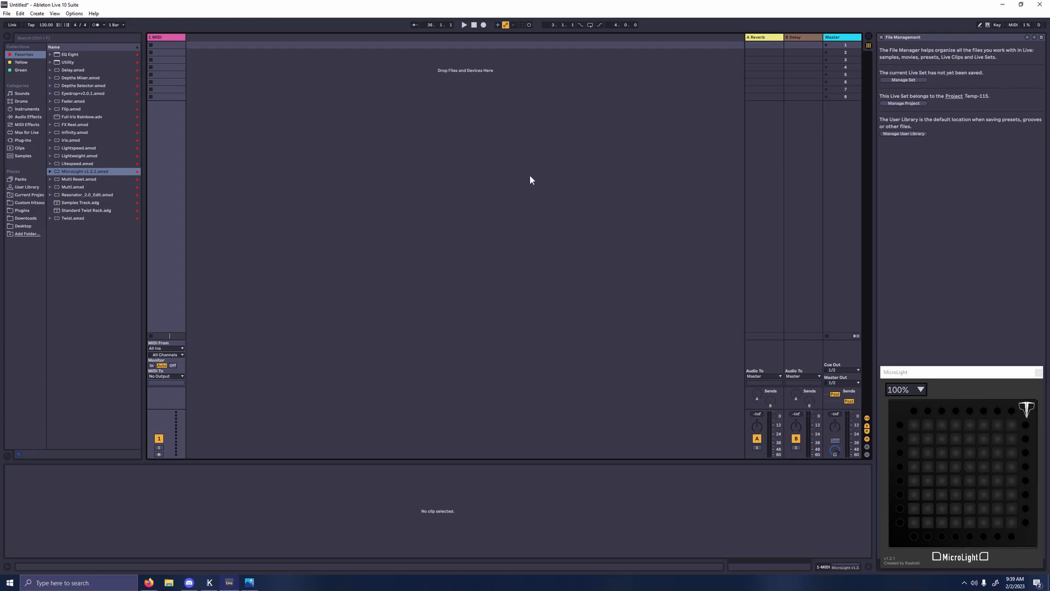
{"action": "key", "text": "Tab"}
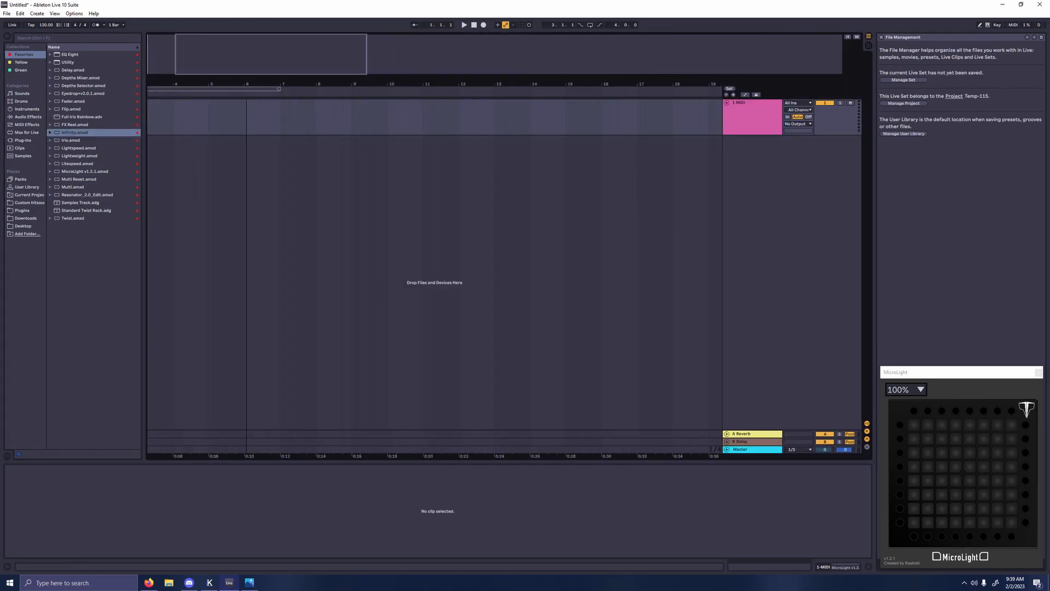
Step: Create a one-bar MIDI clip at bar 1 and enlarge its note editor to show the full key range
{"action": "right_click", "coordinate": [161, 106]}
{"action": "left_click", "coordinate": [197, 168]}
{"action": "left_click_drag", "start_coordinate": [285, 457], "coordinate": [287, 116]}
{"action": "mouse_move", "coordinate": [111, 305]}
{"action": "left_mouse_down"}
{"action": "mouse_move", "coordinate": [130, 305]}
{"action": "mouse_move", "coordinate": [104, 308]}
{"action": "mouse_move", "coordinate": [119, 292]}
{"action": "mouse_move", "coordinate": [104, 291]}
{"action": "left_mouse_up"}
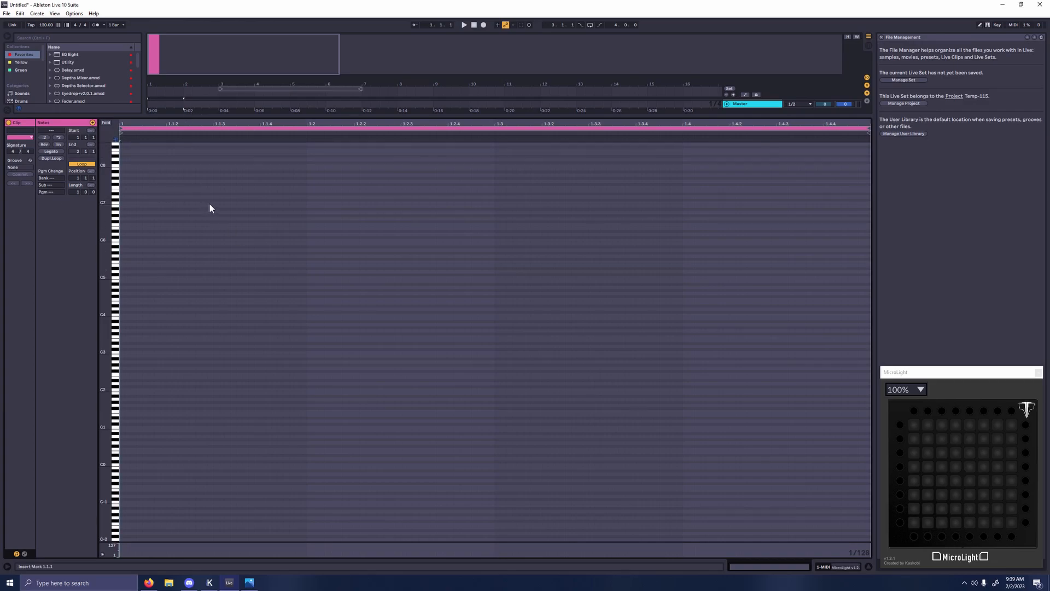
{"action": "left_click_drag", "start_coordinate": [249, 116], "coordinate": [247, 223]}
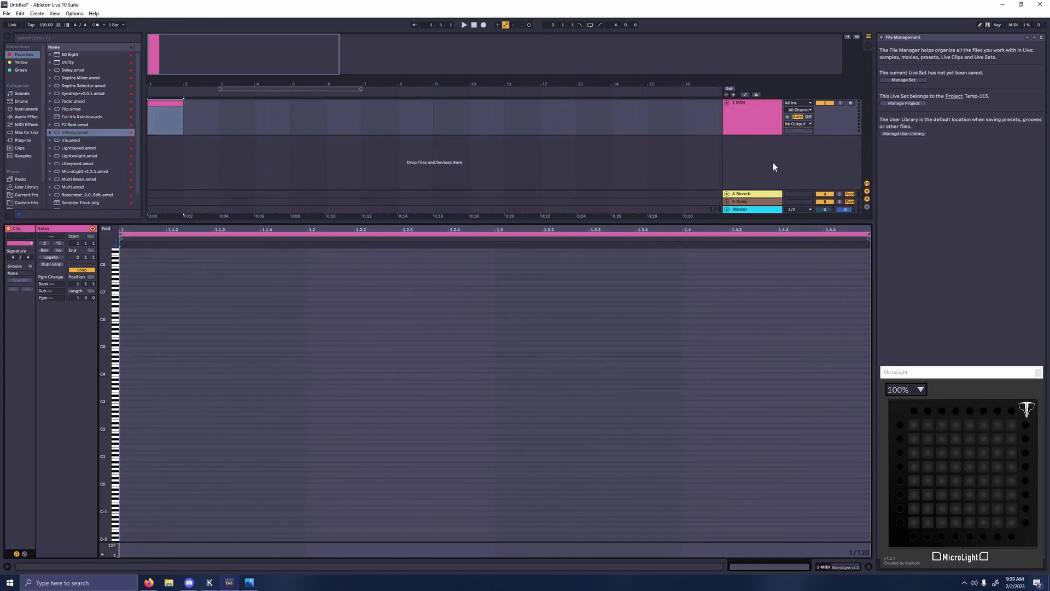
Step: Route the MIDI track's output to Launchpad Pro Output (2- Launchpad Open) and arm the track for recording
{"action": "left_click", "coordinate": [773, 115]}
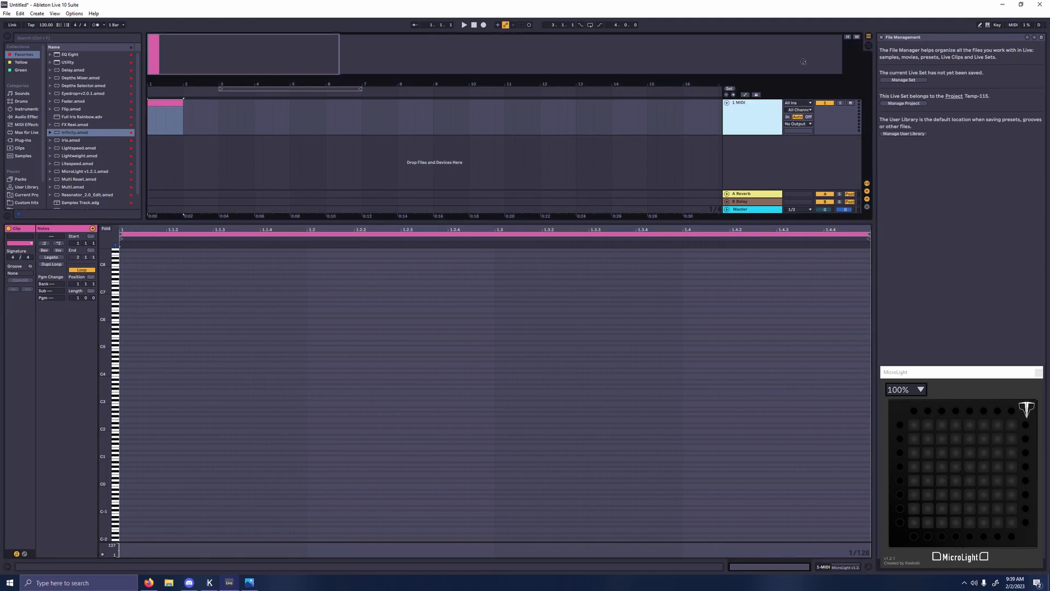
{"action": "left_click", "coordinate": [796, 124]}
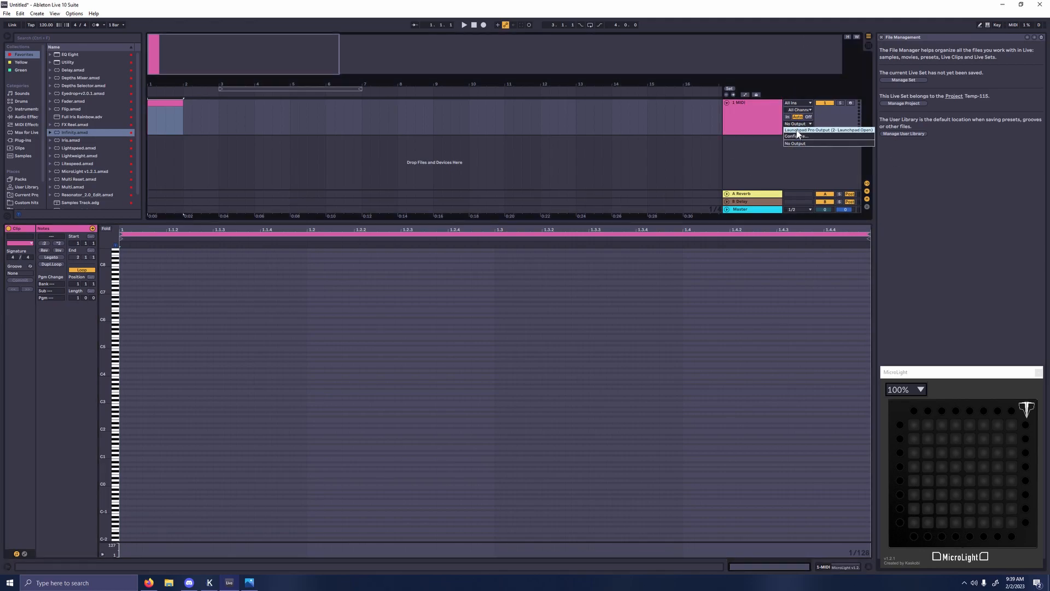
{"action": "left_click", "coordinate": [796, 130]}
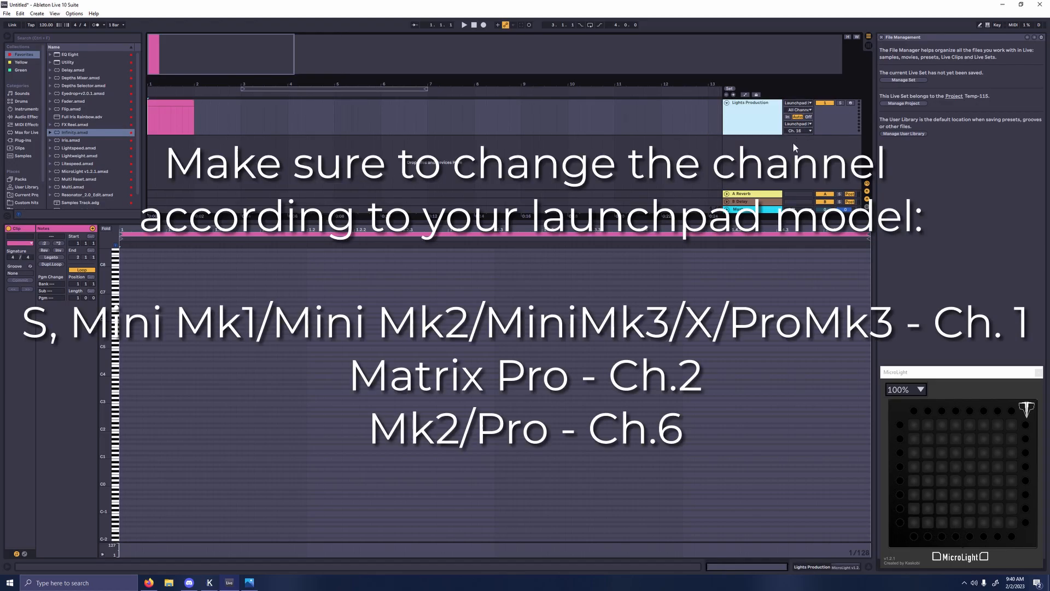
{"action": "left_click", "coordinate": [851, 103]}
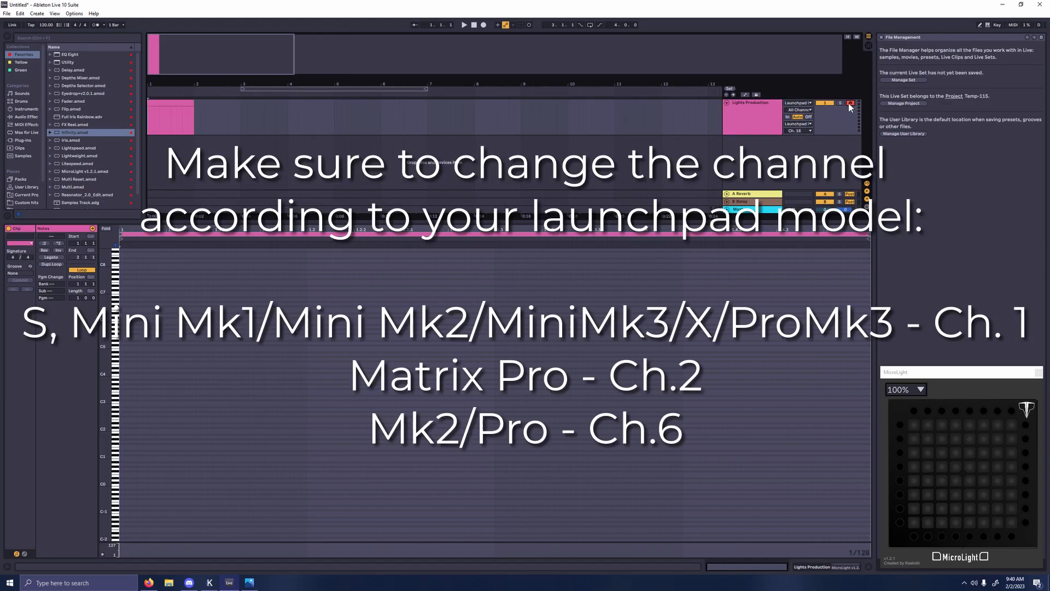
Step: Draw short stepped notes rising from C5 to D#6 at the clip start, forming one quadrant of the light pattern
{"action": "left_click", "coordinate": [172, 104]}
{"action": "left_click_drag", "start_coordinate": [215, 49], "coordinate": [68, 81]}
{"action": "left_click", "coordinate": [172, 310]}
{"action": "left_click", "coordinate": [219, 323]}
{"action": "left_click", "coordinate": [261, 331]}
{"action": "left_click", "coordinate": [131, 325]}
{"action": "left_click", "coordinate": [138, 324]}
{"action": "left_click", "coordinate": [171, 325]}
{"action": "left_click", "coordinate": [124, 313]}
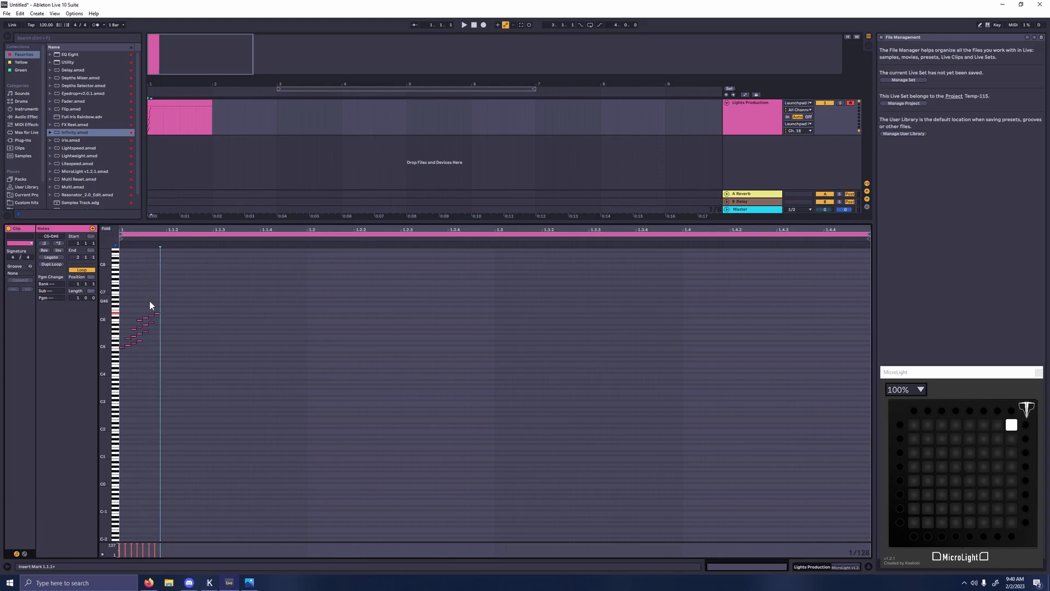
Step: Duplicate the quadrant's notes and place a vertically mirrored copy below them, down to G#3, to form the pad's right half
{"action": "left_click_drag", "start_coordinate": [232, 410], "coordinate": [121, 290]}
{"action": "left_click", "coordinate": [170, 340]}
{"action": "key", "text": "ctrl+v"}
{"action": "left_click_drag", "start_coordinate": [250, 412], "coordinate": [165, 278]}
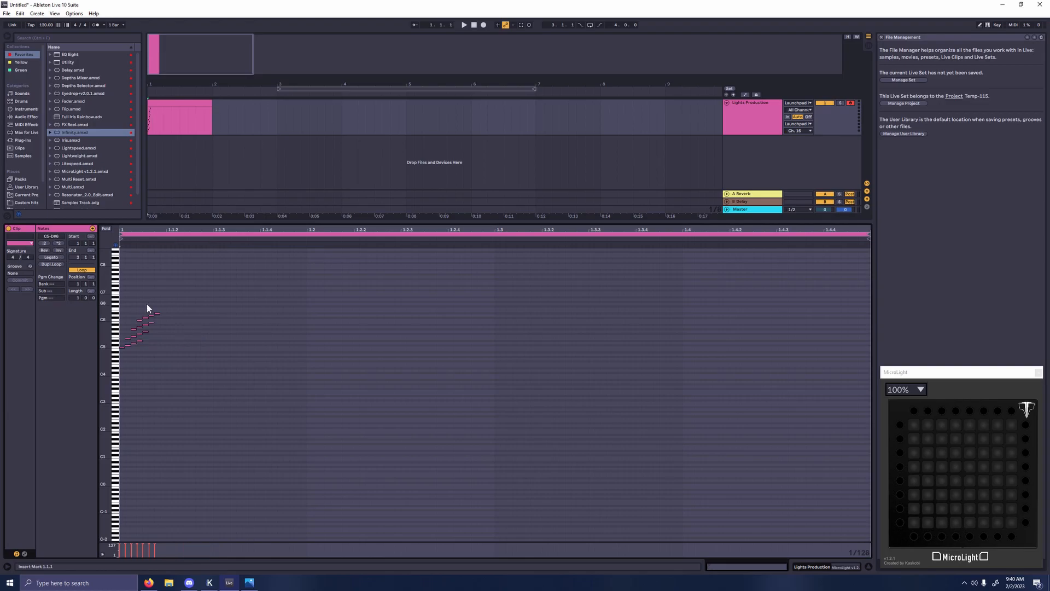
{"action": "key", "text": "Right"}
{"action": "key", "text": "Right"}
{"action": "key", "text": "Right"}
{"action": "key", "text": "Right"}
{"action": "key", "text": "Right"}
{"action": "key", "text": "Right"}
{"action": "key", "text": "Right"}
Step: Copy all the right-half notes, invert the copy and place it at C1–G3 at the clip start for the left half
{"action": "left_click_drag", "start_coordinate": [272, 410], "coordinate": [120, 290]}
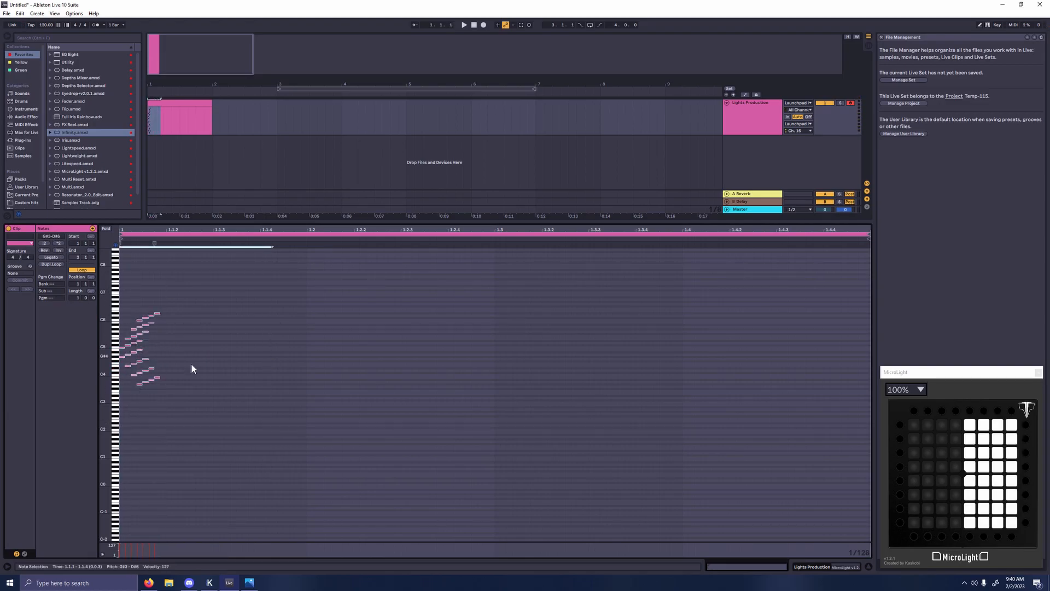
{"action": "left_click", "coordinate": [231, 348]}
{"action": "key", "text": "ctrl+v"}
{"action": "left_click", "coordinate": [59, 250]}
{"action": "left_click_drag", "start_coordinate": [327, 421], "coordinate": [211, 274]}
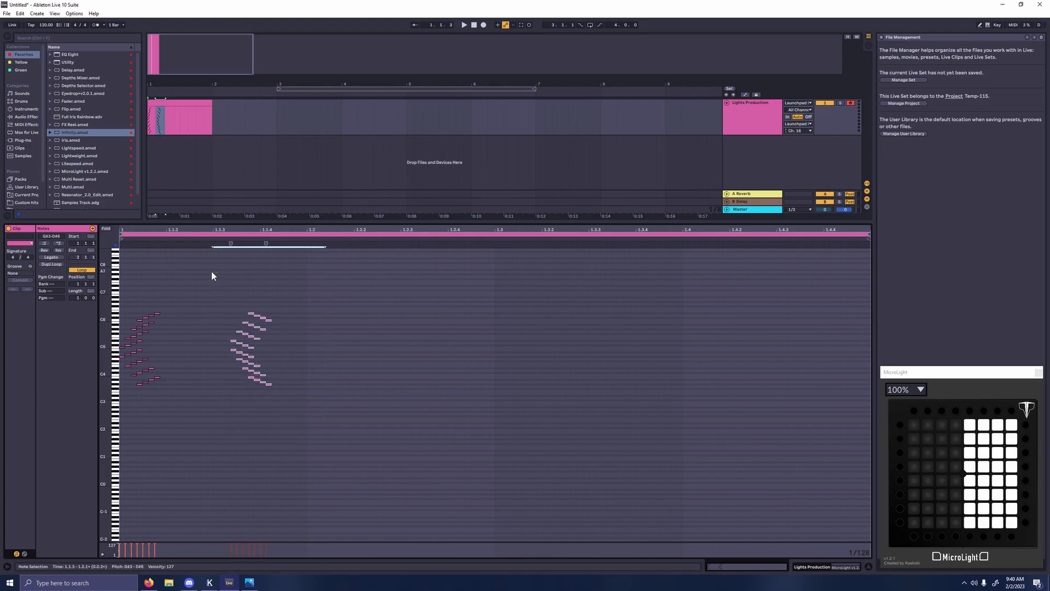
{"action": "left_click", "coordinate": [253, 315]}
{"action": "left_click_drag", "start_coordinate": [252, 316], "coordinate": [181, 410]}
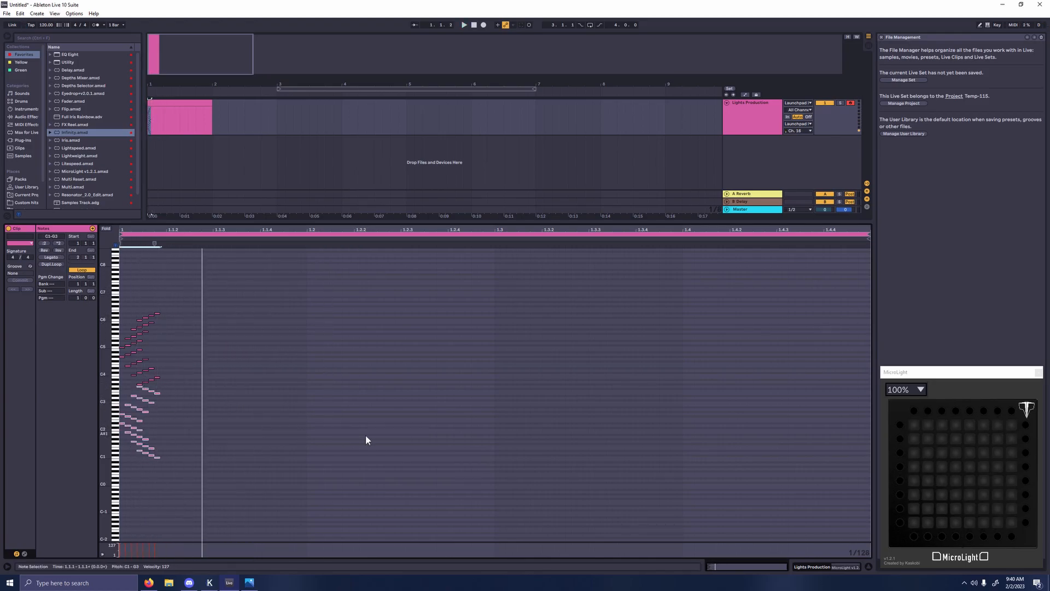
Step: Lengthen all the notes, stretch the whole pattern across most of the first beat and play it back
{"action": "left_click_drag", "start_coordinate": [228, 489], "coordinate": [37, 159]}
{"action": "left_click_drag", "start_coordinate": [159, 377], "coordinate": [165, 376]}
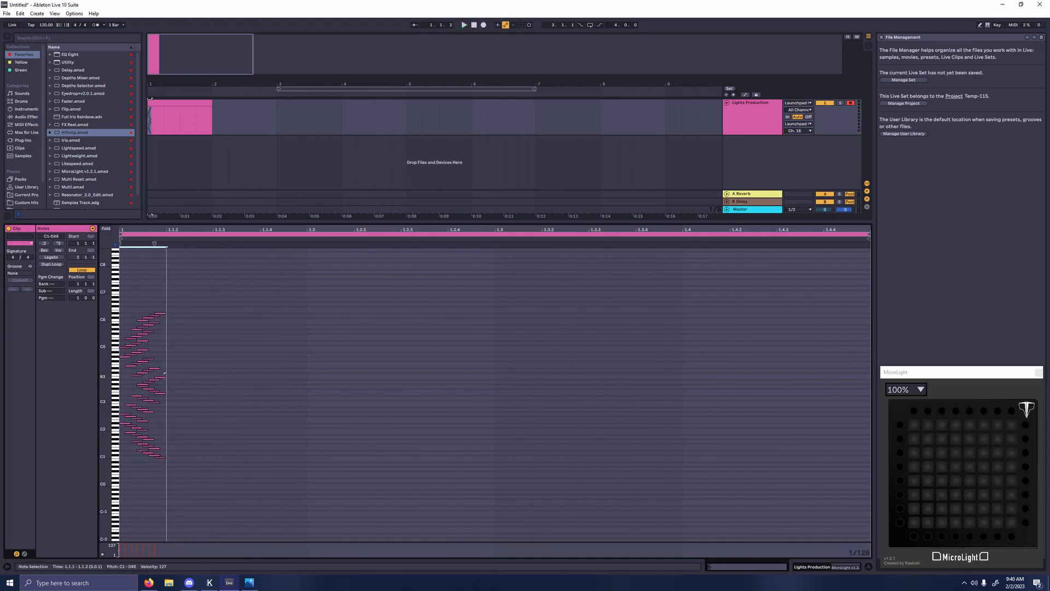
{"action": "left_click_drag", "start_coordinate": [155, 244], "coordinate": [248, 244]}
{"action": "key", "text": "space"}
{"action": "key", "text": "space"}
{"action": "key", "text": "space"}
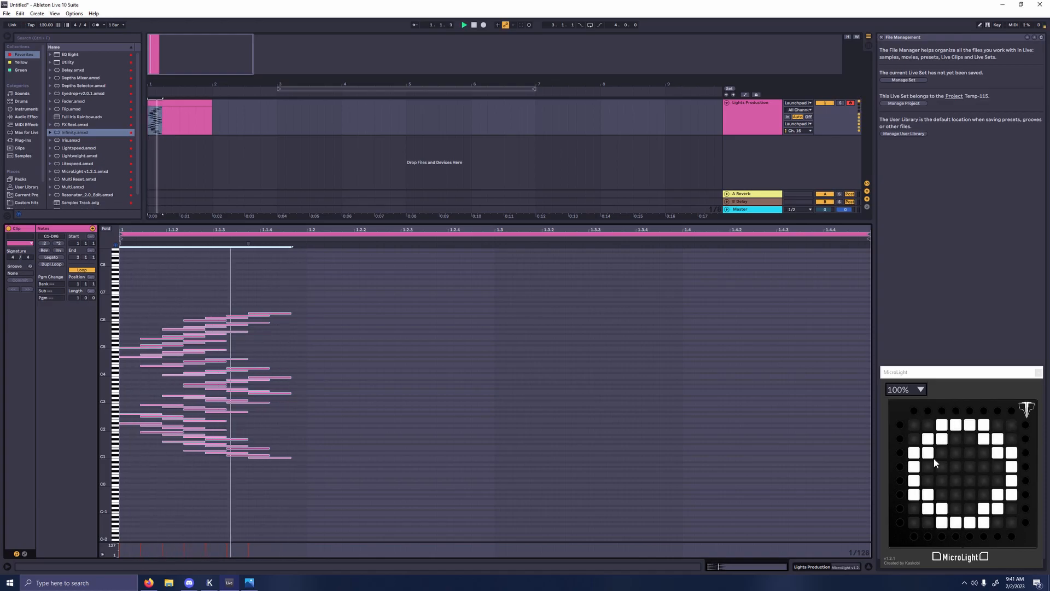
Step: Rename the MIDI clip as Regular Explosion
{"action": "right_click", "coordinate": [198, 104]}
{"action": "left_click", "coordinate": [166, 101]}
{"action": "left_click", "coordinate": [165, 102]}
{"action": "type", "text": "Regular"}
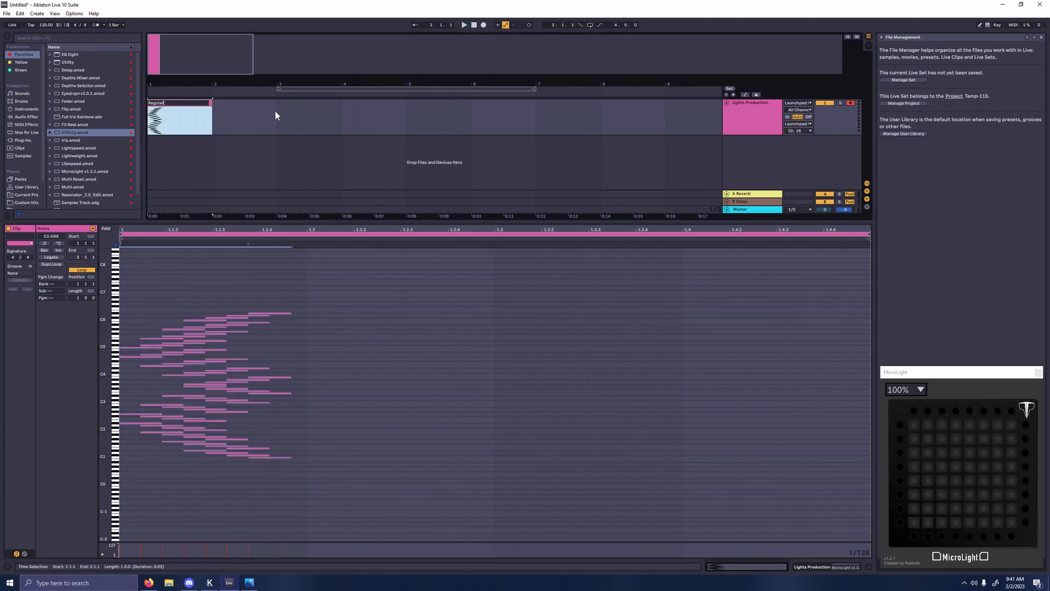
{"action": "type", "text": " Explosion"}
{"action": "key", "text": "Return"}
{"action": "left_click", "coordinate": [270, 113]}
Step: Save the Live Set as Tutorial Project in the Desktop > Launchpad > WIP folder
{"action": "key", "text": "ctrl+s"}
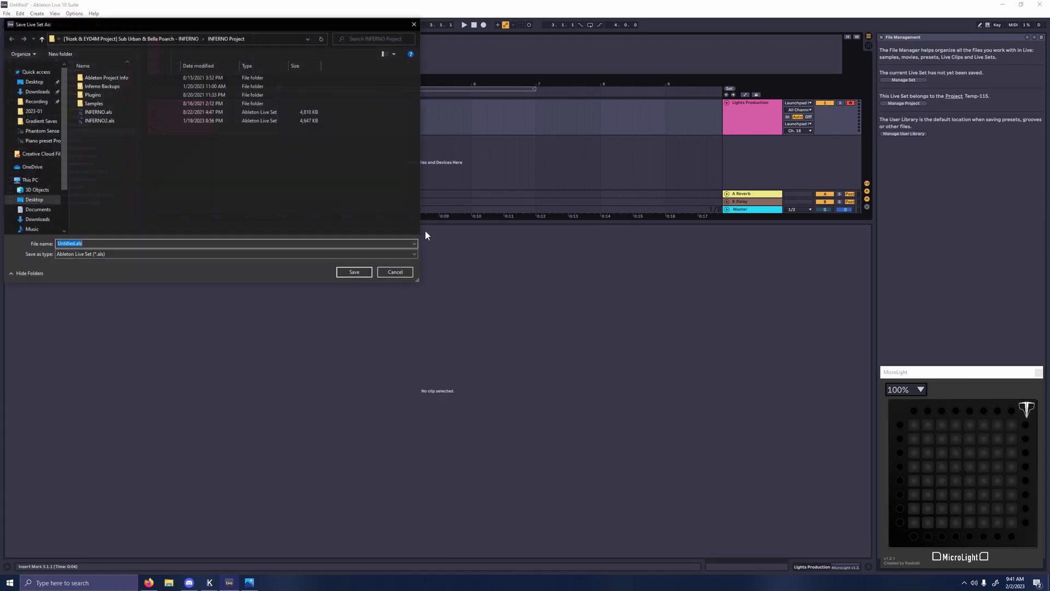
{"action": "left_click", "coordinate": [40, 201]}
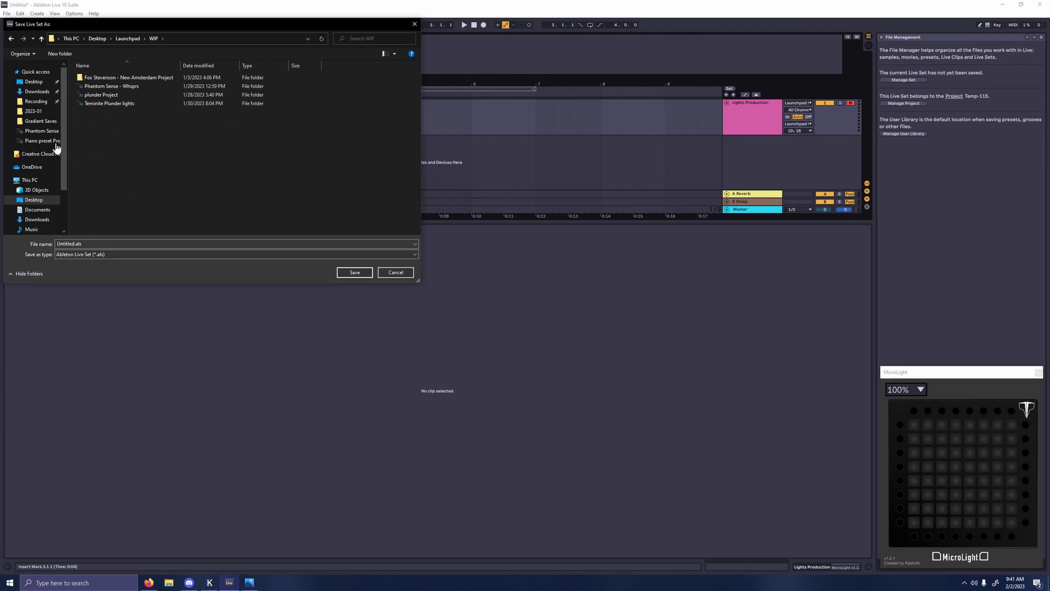
{"action": "left_click", "coordinate": [75, 244]}
{"action": "left_click", "coordinate": [74, 243]}
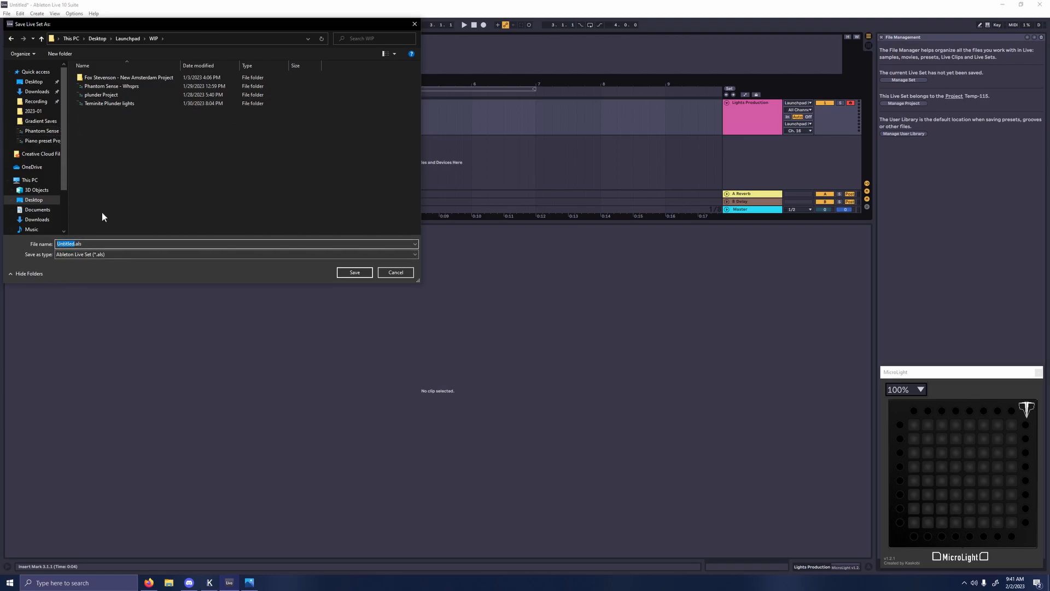
{"action": "type", "text": "Tutorial Projec"}
{"action": "key", "text": "Return"}
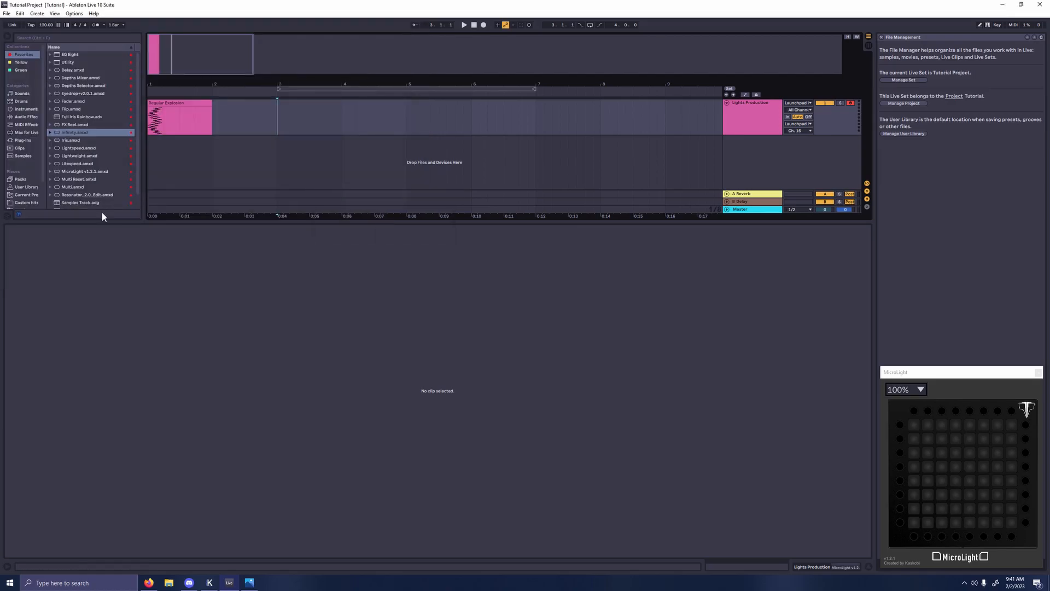
Step: Shrink the detail area below the arrangement and show the Current Project's Tutorial Project.als in the browser
{"action": "left_click_drag", "start_coordinate": [199, 223], "coordinate": [241, 468]}
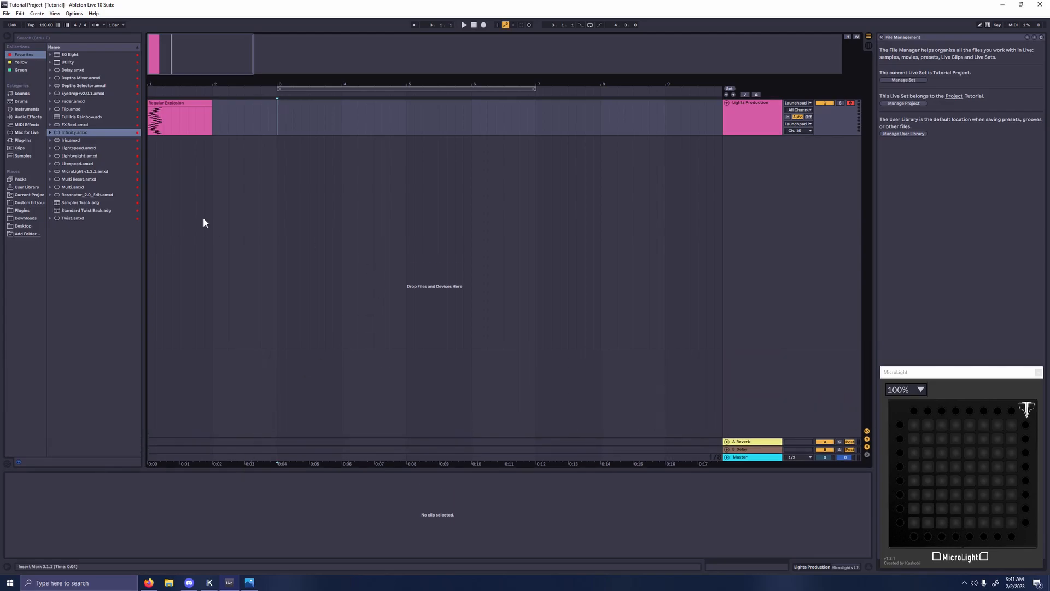
{"action": "left_click", "coordinate": [37, 196]}
{"action": "left_click", "coordinate": [82, 55]}
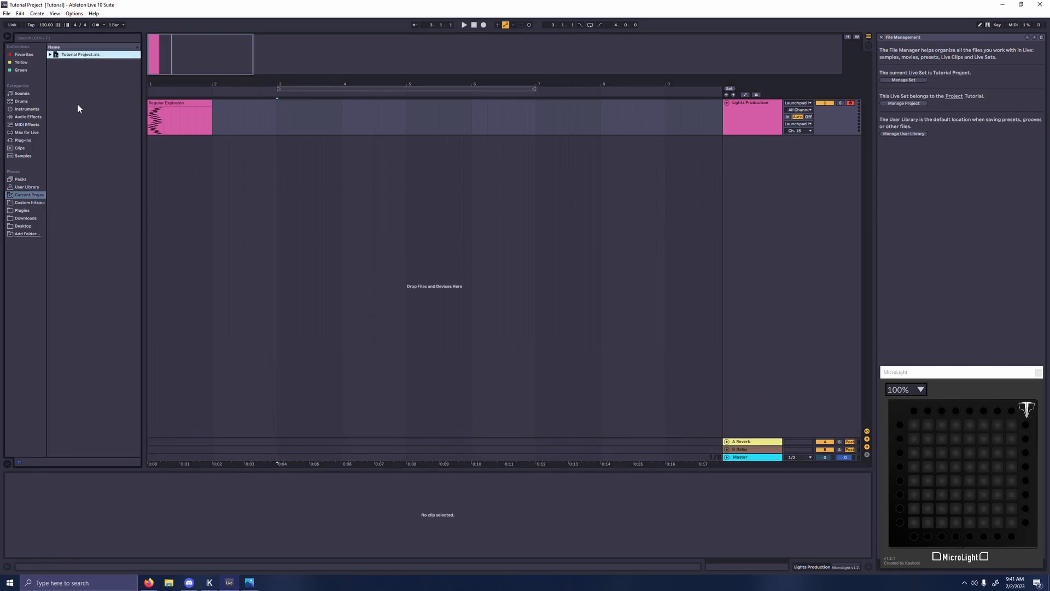
Step: Switch to File Explorer and open the Desktop > Launchpad > WIP folder
{"action": "left_click", "coordinate": [169, 582]}
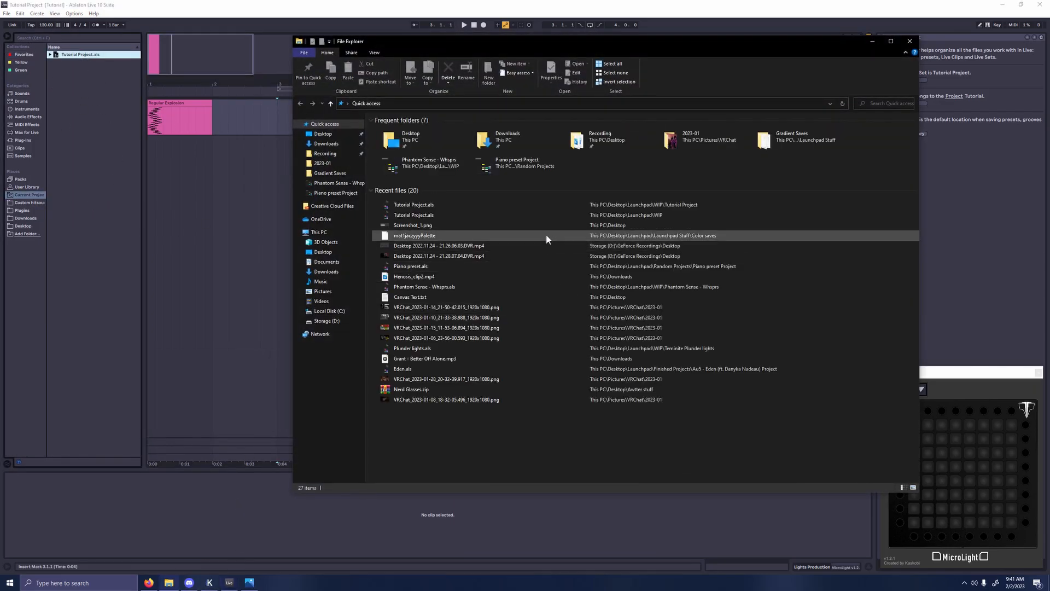
{"action": "left_click", "coordinate": [322, 252]}
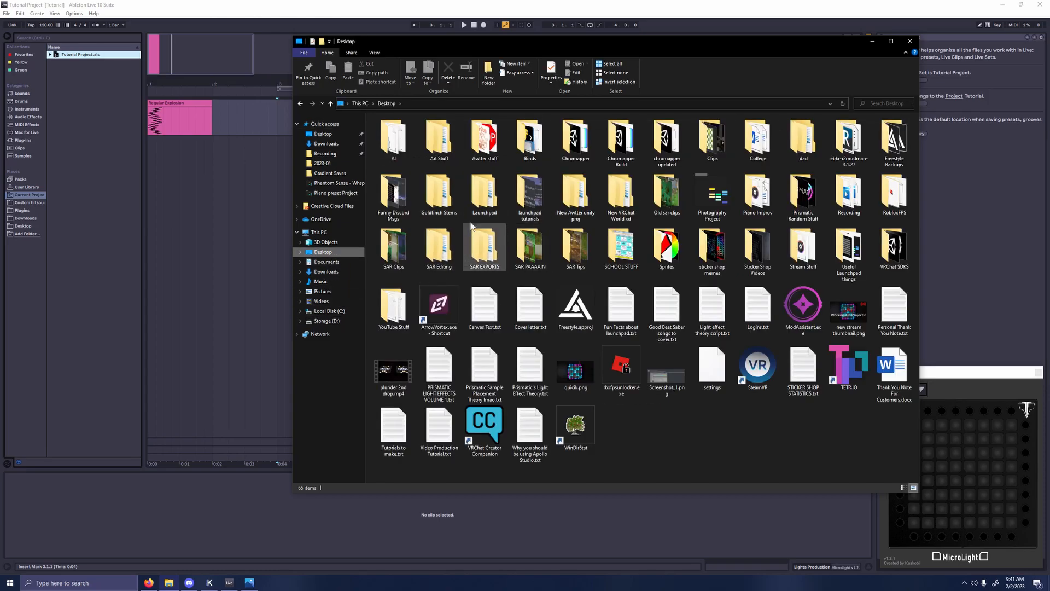
{"action": "double_click", "coordinate": [484, 192]}
{"action": "double_click", "coordinate": [404, 217]}
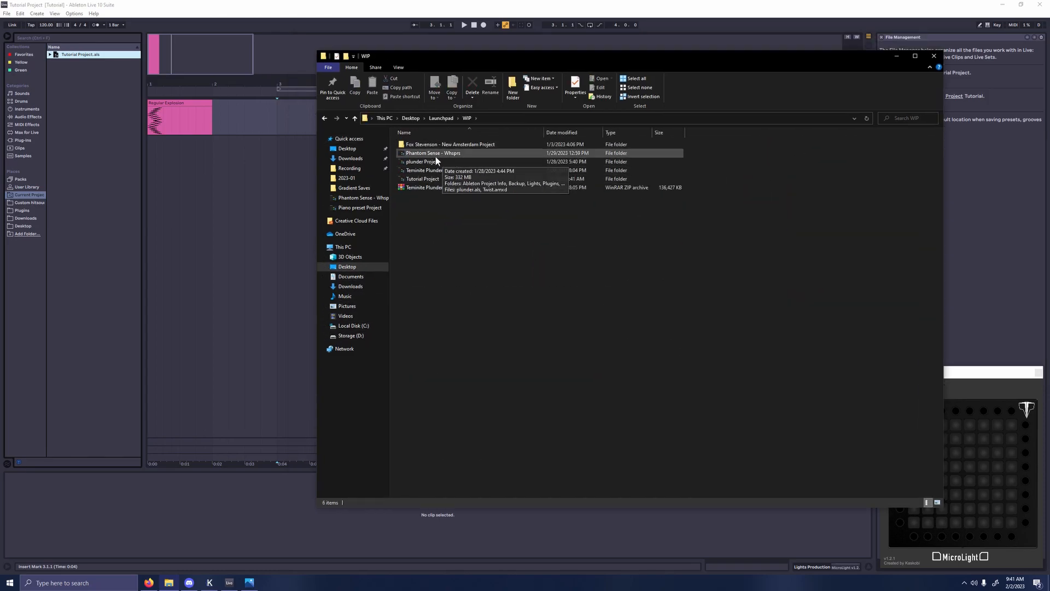
Step: Open the Tutorial Project folder in File Explorer and create a new folder named Lights in it
{"action": "double_click", "coordinate": [444, 179]}
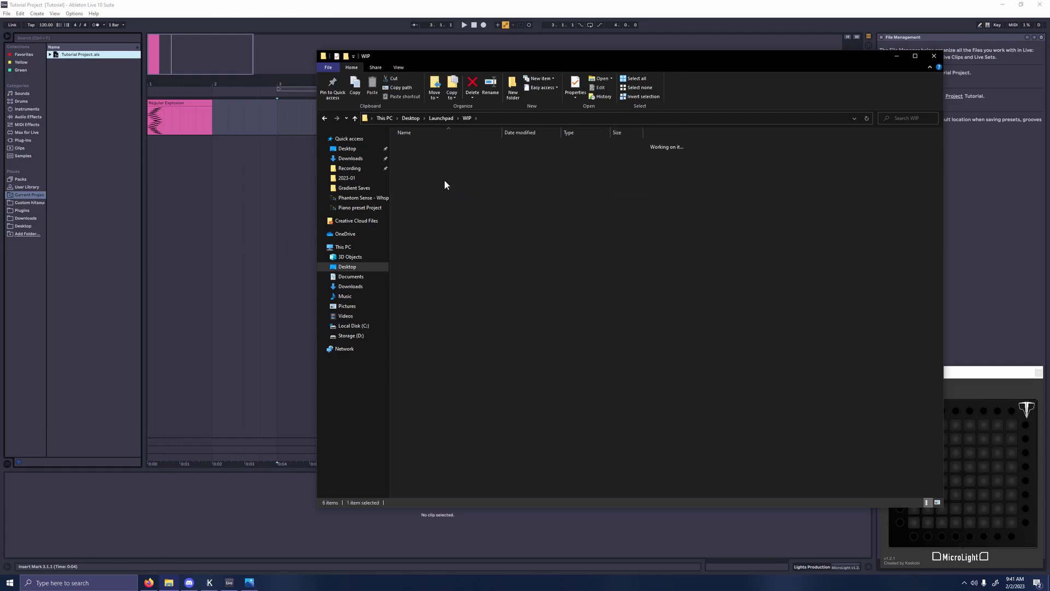
{"action": "left_click_drag", "start_coordinate": [517, 55], "coordinate": [591, 171]}
{"action": "right_click", "coordinate": [481, 356]}
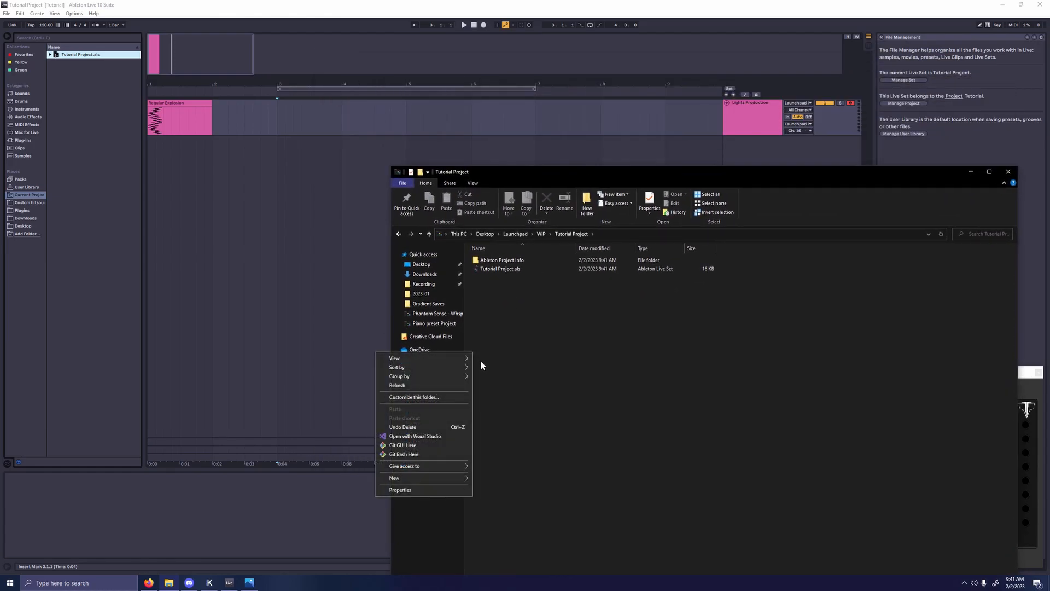
{"action": "mouse_move", "coordinate": [413, 476]}
{"action": "left_click", "coordinate": [505, 359]}
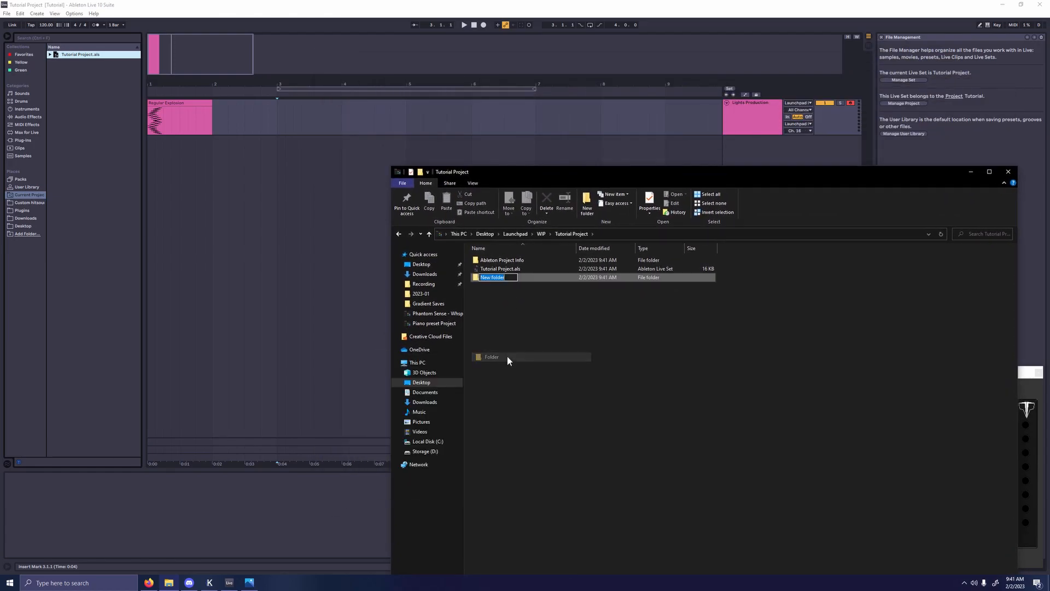
{"action": "type", "text": "Light"}
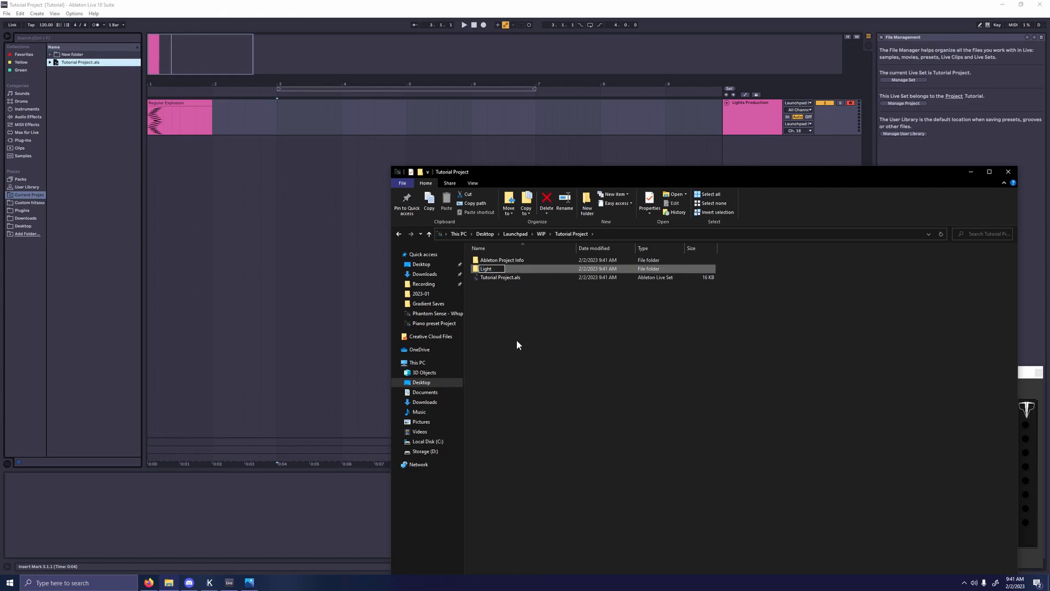
{"action": "type", "text": "s"}
{"action": "key", "text": "Return"}
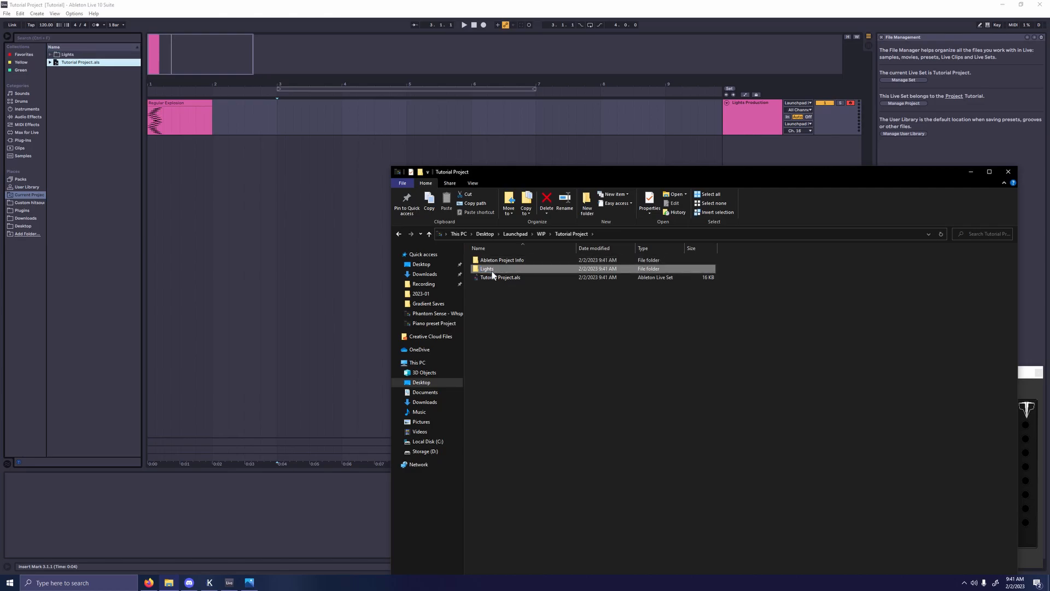
Step: Return to Ableton Live and export the Regular Explosion clip as Regular Explosion.mid into the Tutorial Project > Lights folder
{"action": "left_click", "coordinate": [972, 172]}
{"action": "left_click", "coordinate": [72, 55]}
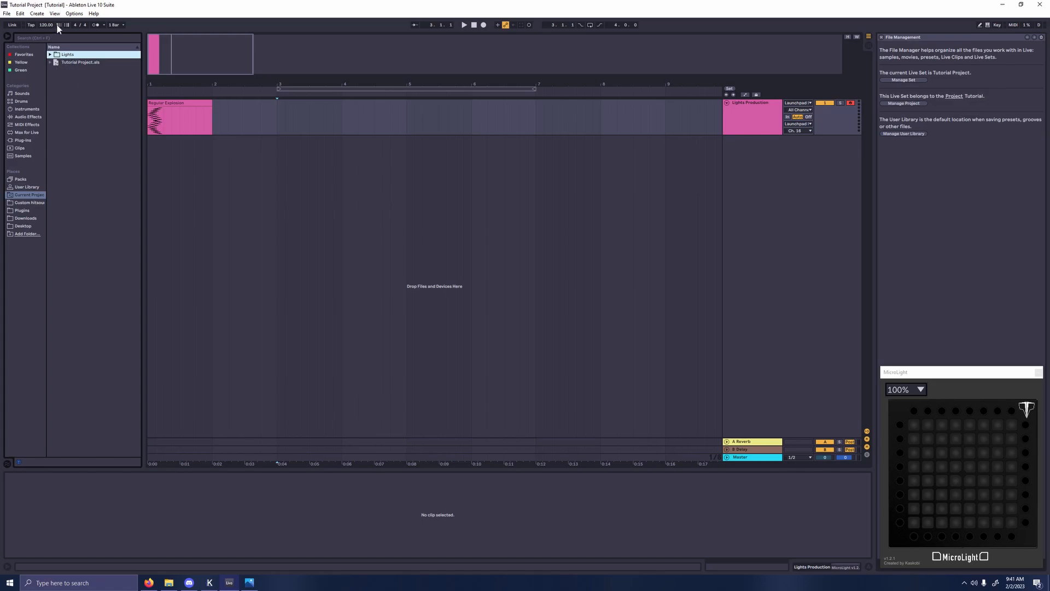
{"action": "left_click", "coordinate": [168, 115]}
{"action": "key", "text": "ctrl+shift+e"}
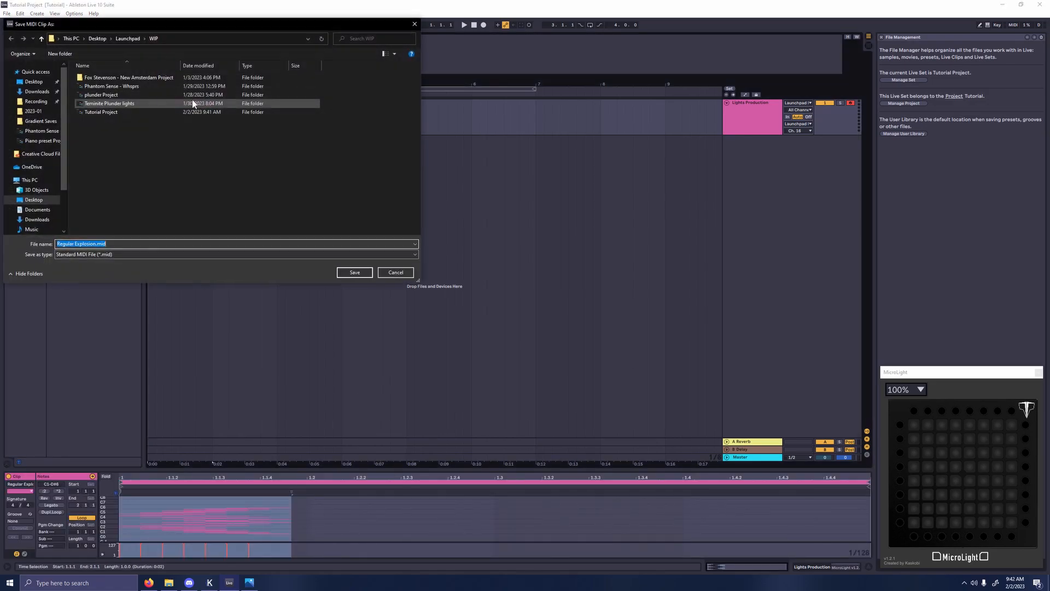
{"action": "left_click_drag", "start_coordinate": [193, 25], "coordinate": [591, 131]}
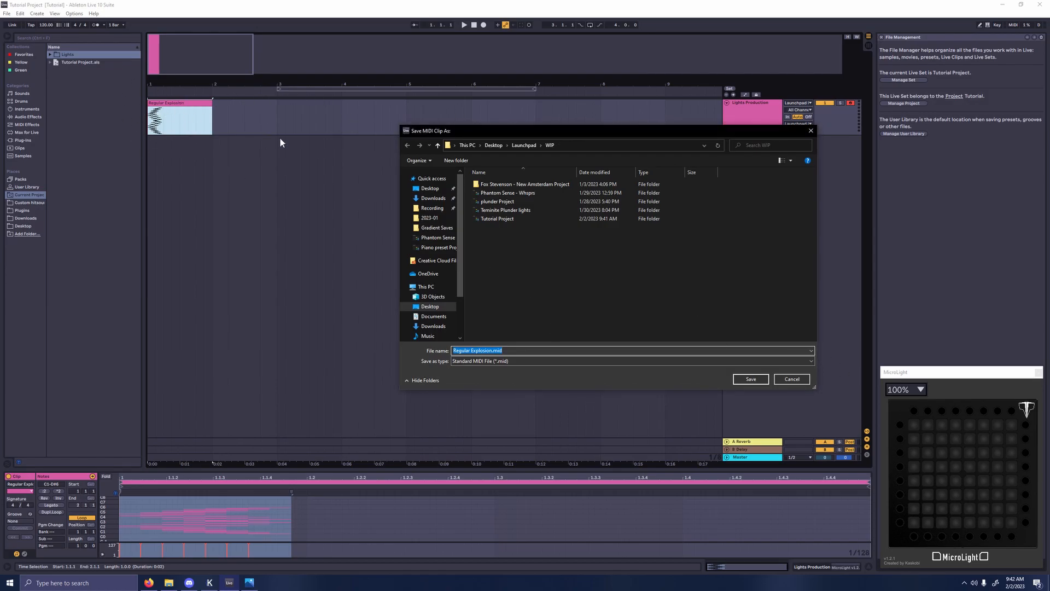
{"action": "double_click", "coordinate": [514, 218]}
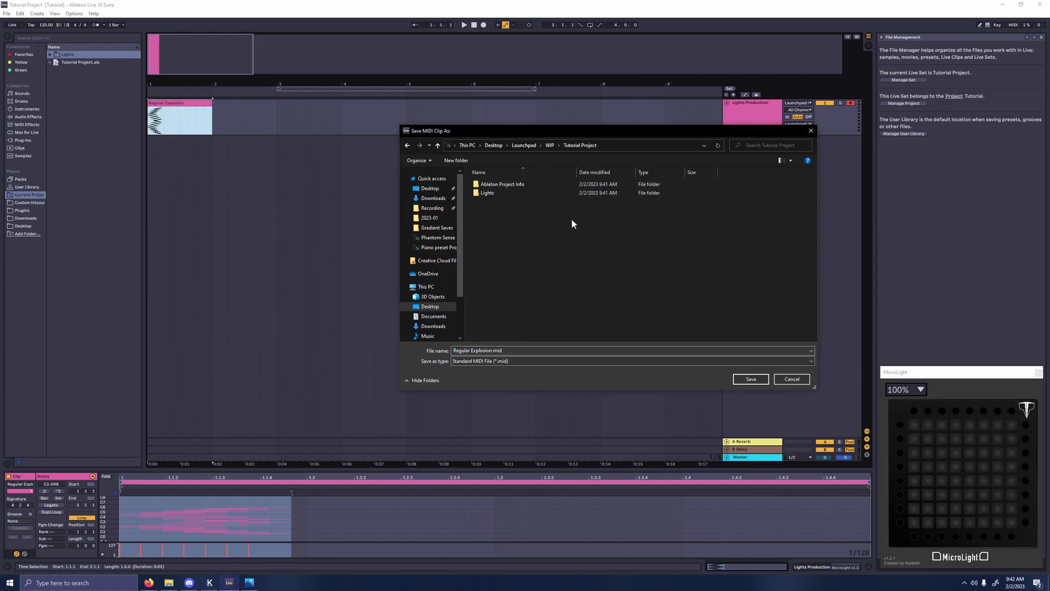
{"action": "double_click", "coordinate": [495, 195]}
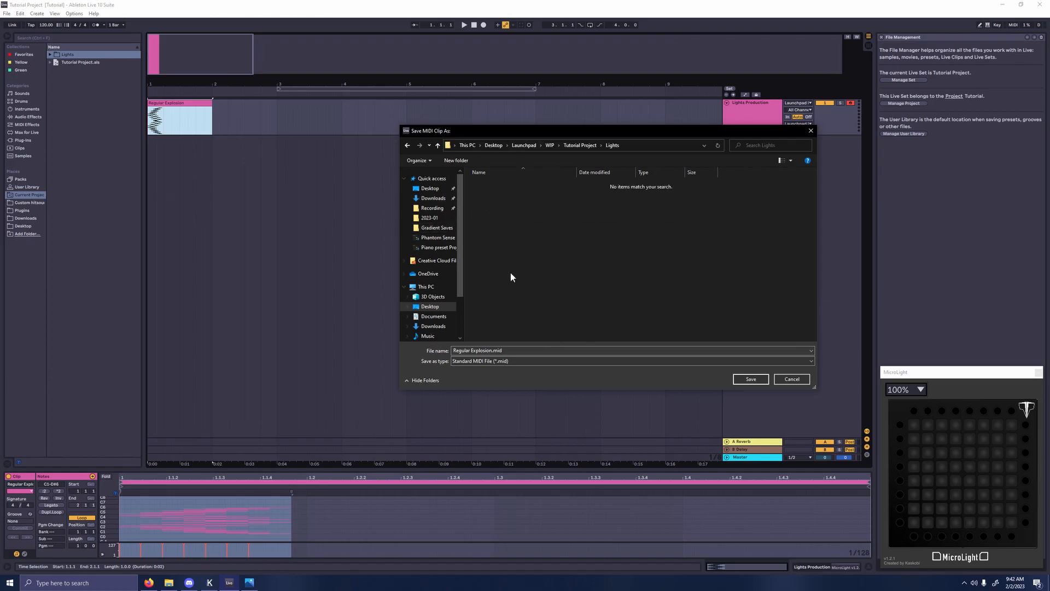
{"action": "left_click", "coordinate": [751, 379]}
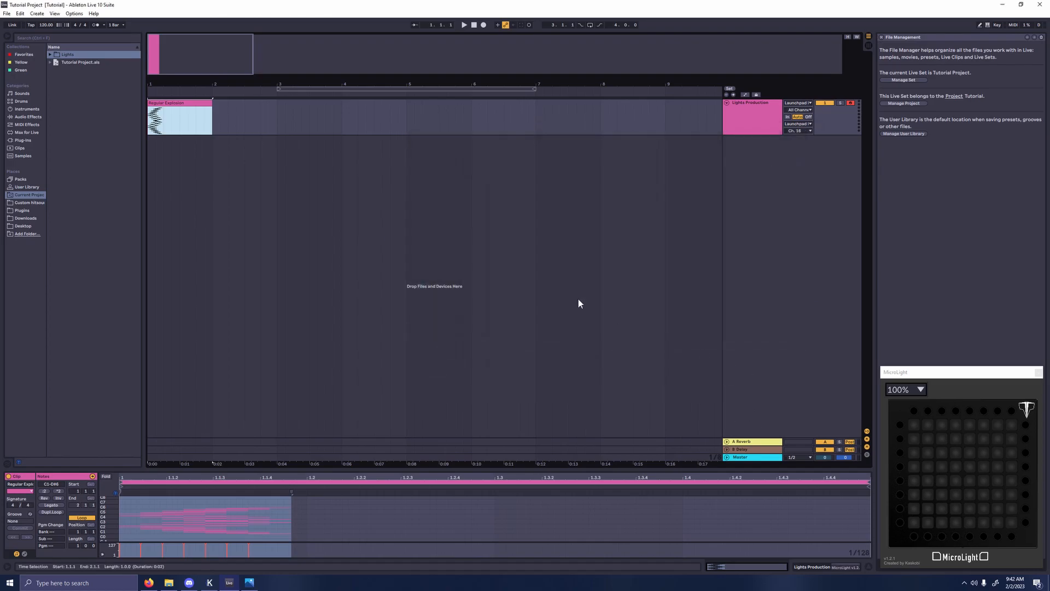
{"action": "left_click", "coordinate": [196, 122]}
{"action": "left_click", "coordinate": [253, 126]}
{"action": "double_click", "coordinate": [189, 107]}
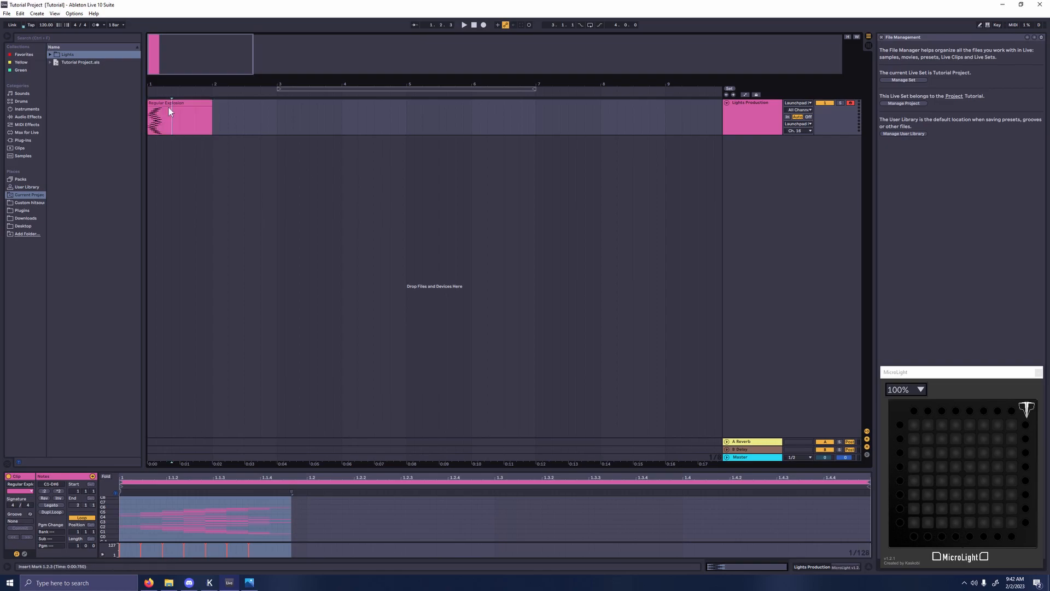
{"action": "left_click", "coordinate": [7, 13]}
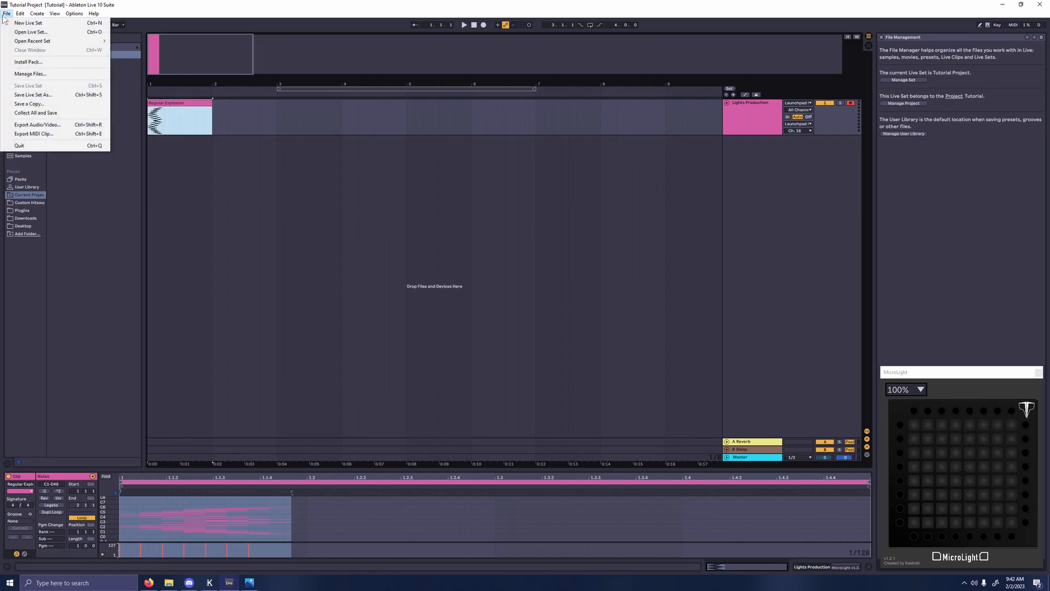
{"action": "left_click", "coordinate": [307, 133]}
{"action": "left_click", "coordinate": [180, 103]}
Step: Expand the project's Lights folder in the browser and place Regular Explosion.mid on the Lights Production track at bar 3
{"action": "left_click", "coordinate": [51, 55]}
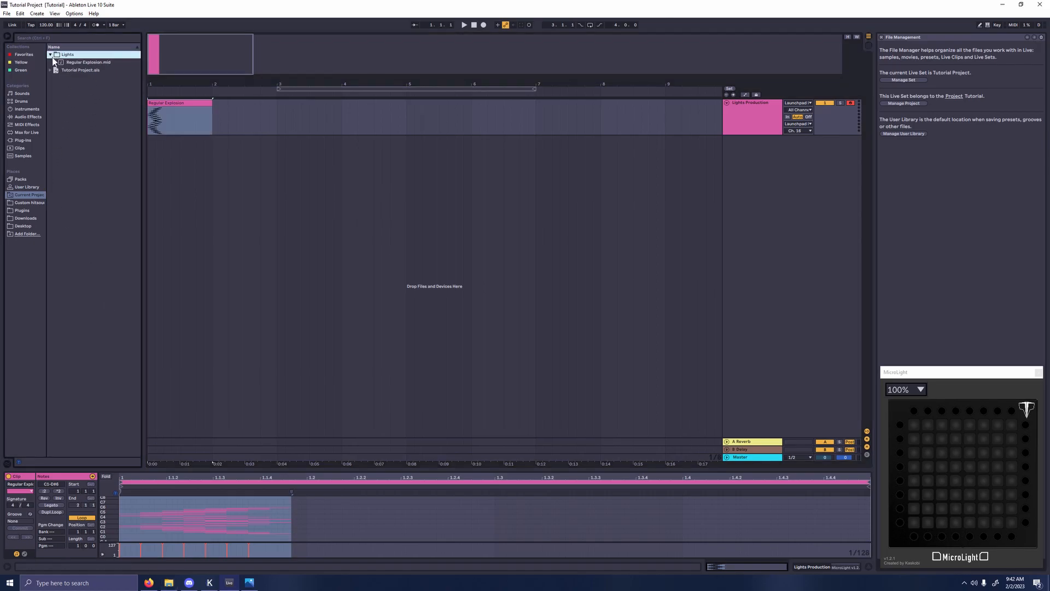
{"action": "left_click", "coordinate": [83, 61]}
{"action": "left_click_drag", "start_coordinate": [74, 63], "coordinate": [280, 120]}
Step: Delete both Regular Explosion clips from the Lights Production track
{"action": "left_click", "coordinate": [186, 103]}
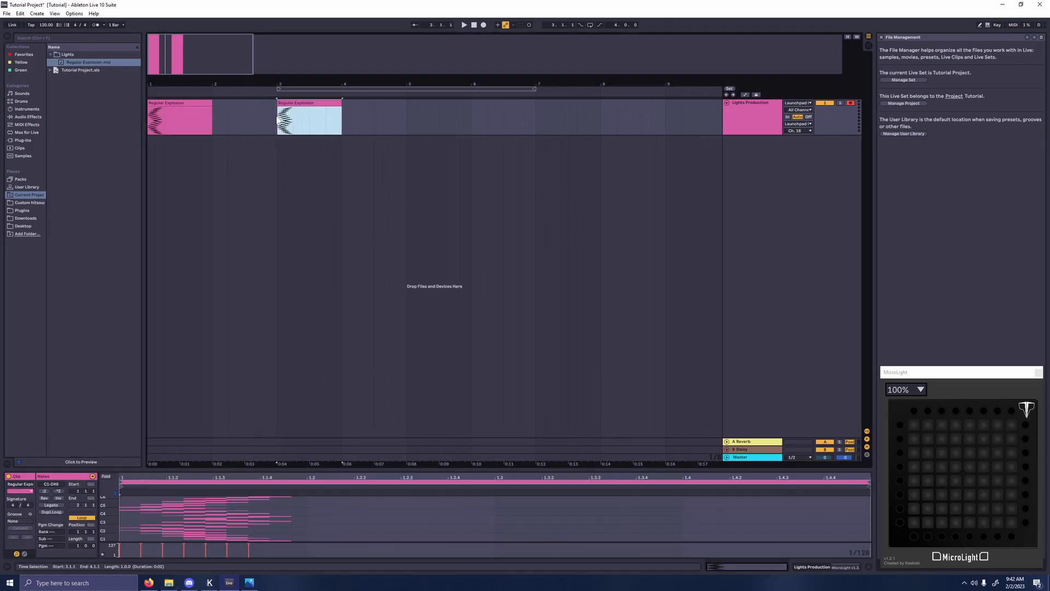
{"action": "left_click", "coordinate": [310, 103]}
{"action": "left_click", "coordinate": [189, 104]}
{"action": "left_click", "coordinate": [309, 105]}
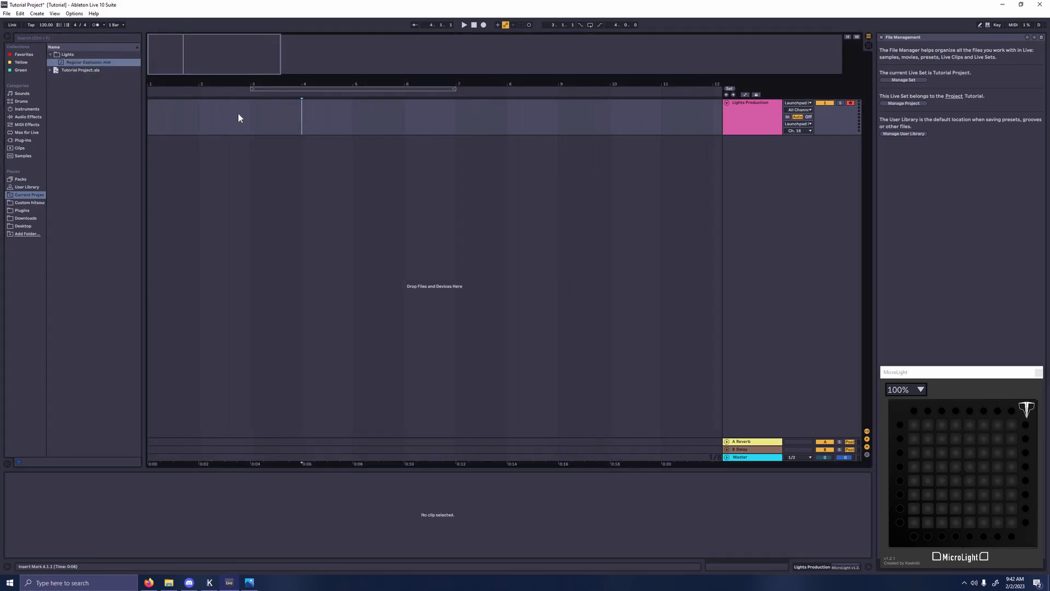
Step: Insert a MIDI track below Lights Production and rename it Lights
{"action": "left_click", "coordinate": [93, 64]}
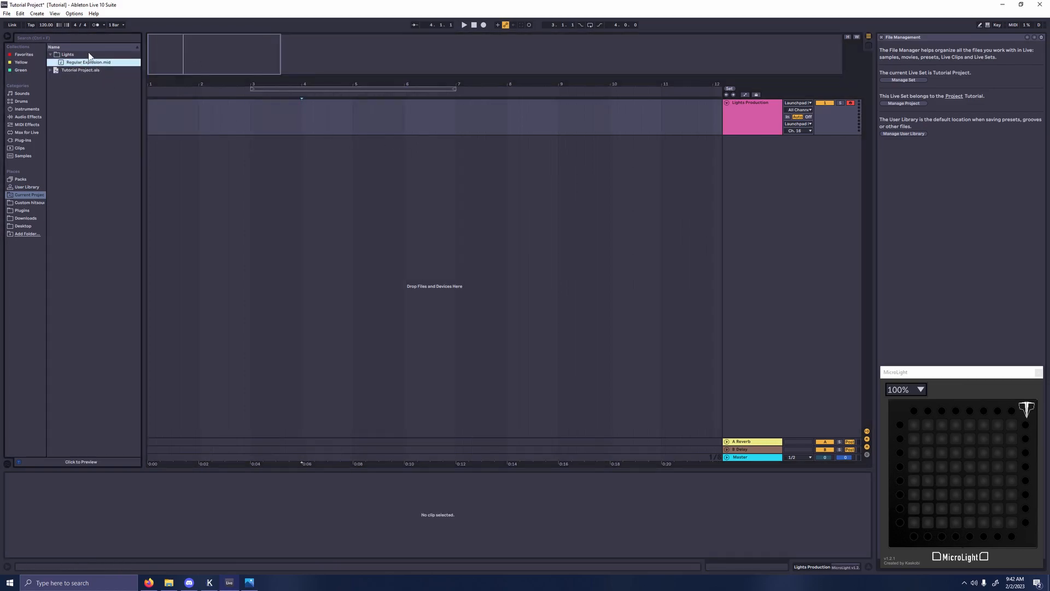
{"action": "left_click", "coordinate": [765, 126]}
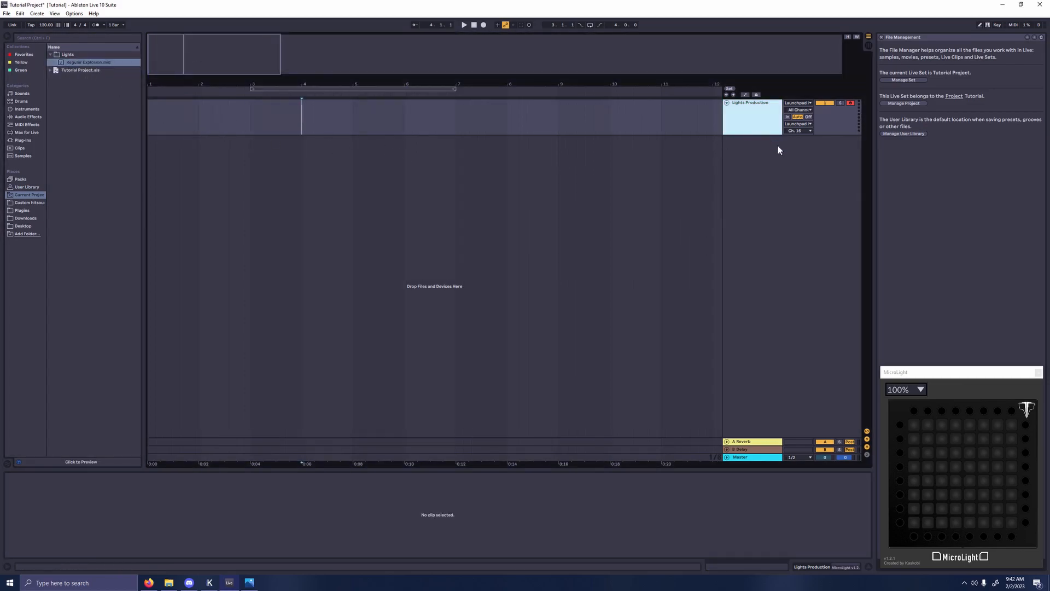
{"action": "right_click", "coordinate": [743, 158]}
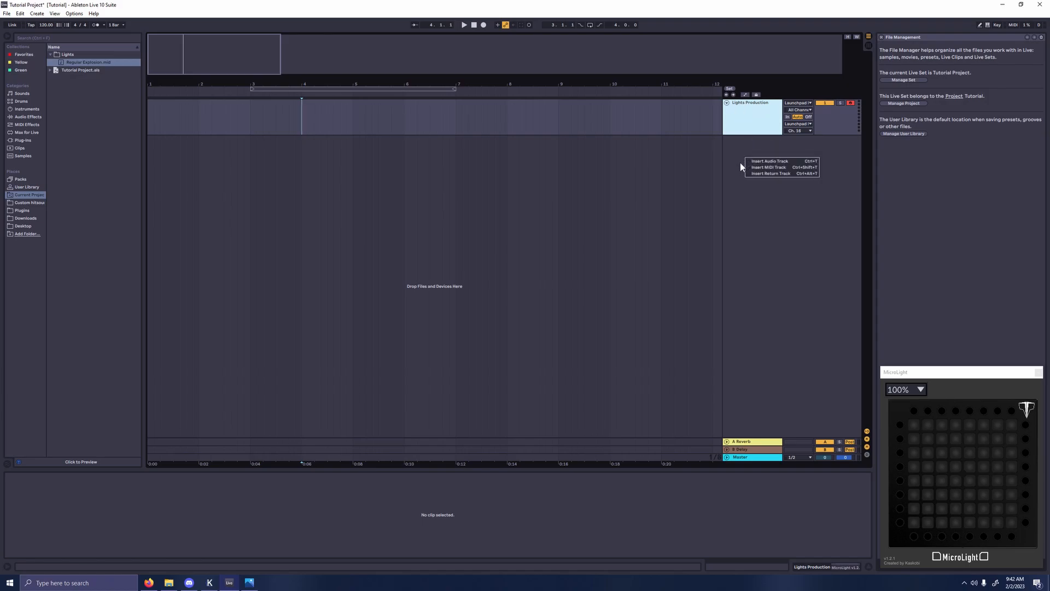
{"action": "left_click", "coordinate": [776, 167]}
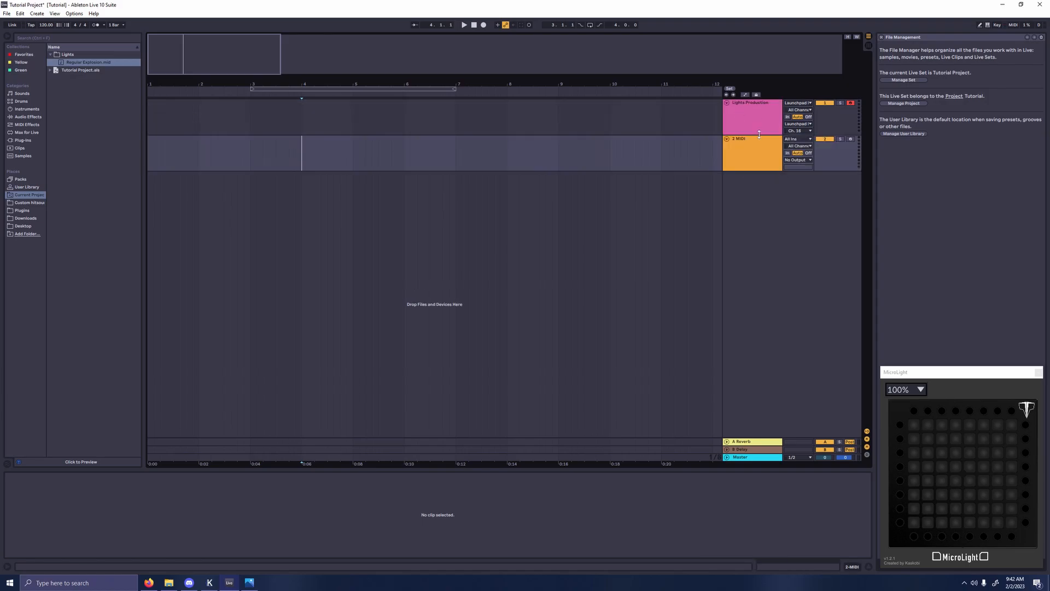
{"action": "left_click", "coordinate": [763, 156]}
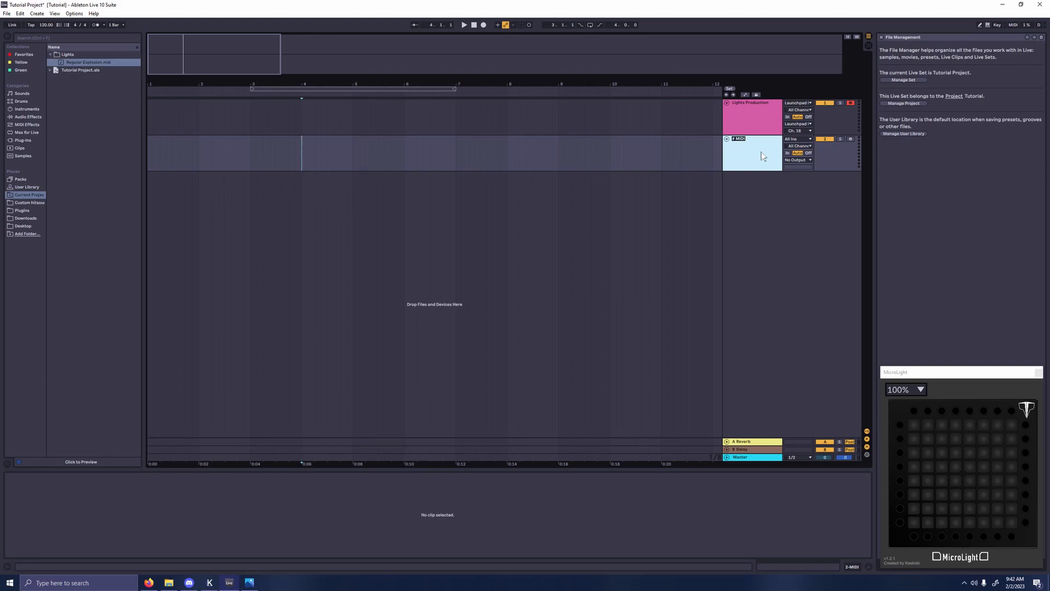
{"action": "type", "text": "Lights"}
{"action": "key", "text": "Return"}
Step: Route the Lights track's MIDI input and output to the Launchpad, with output channel Ch. 16 and monitoring set to In
{"action": "left_click", "coordinate": [802, 159]}
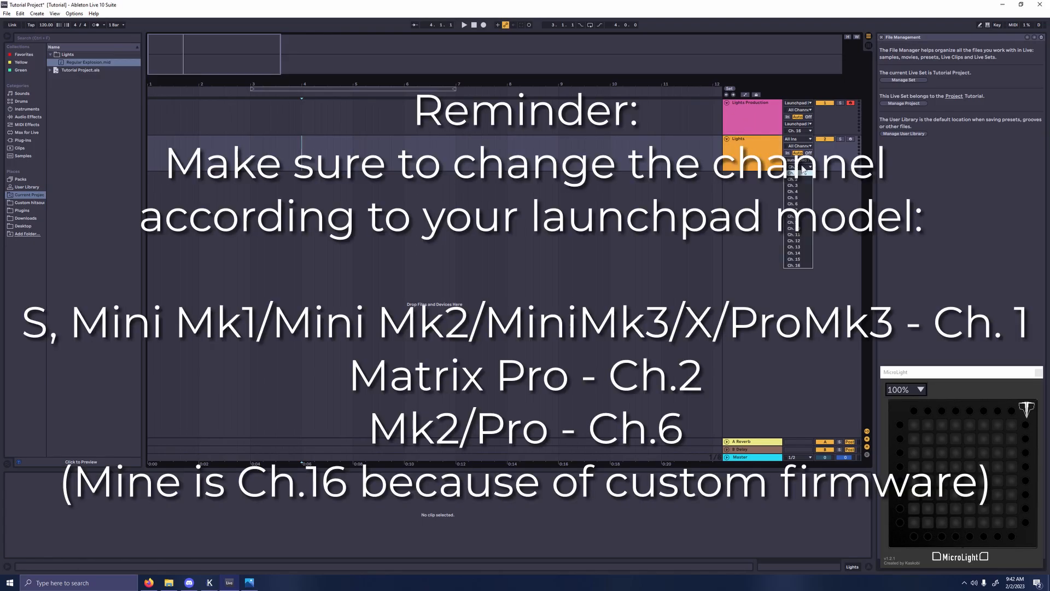
{"action": "left_click", "coordinate": [804, 268]}
{"action": "left_click", "coordinate": [798, 139]}
{"action": "left_click", "coordinate": [797, 154]}
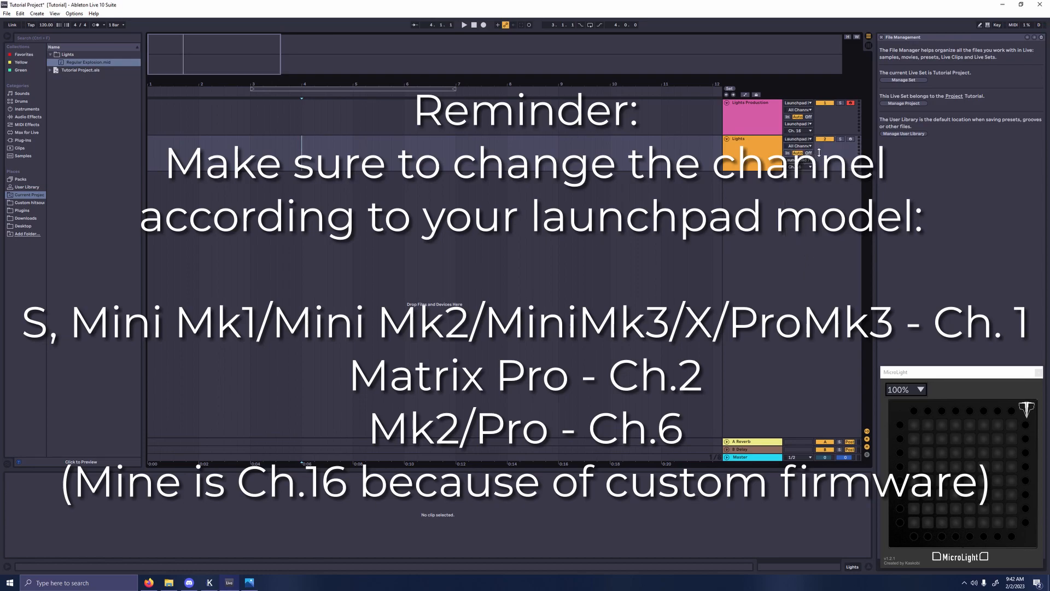
{"action": "left_click", "coordinate": [788, 153]}
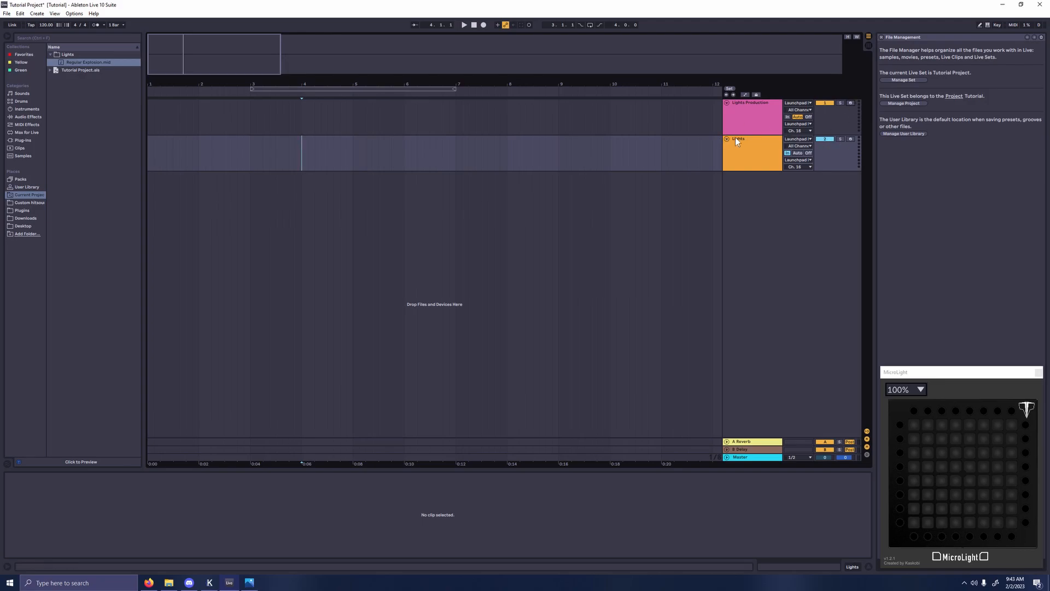
Step: Disarm the Lights Production track and put its MicroLight device on the Lights track
{"action": "left_click", "coordinate": [852, 103]}
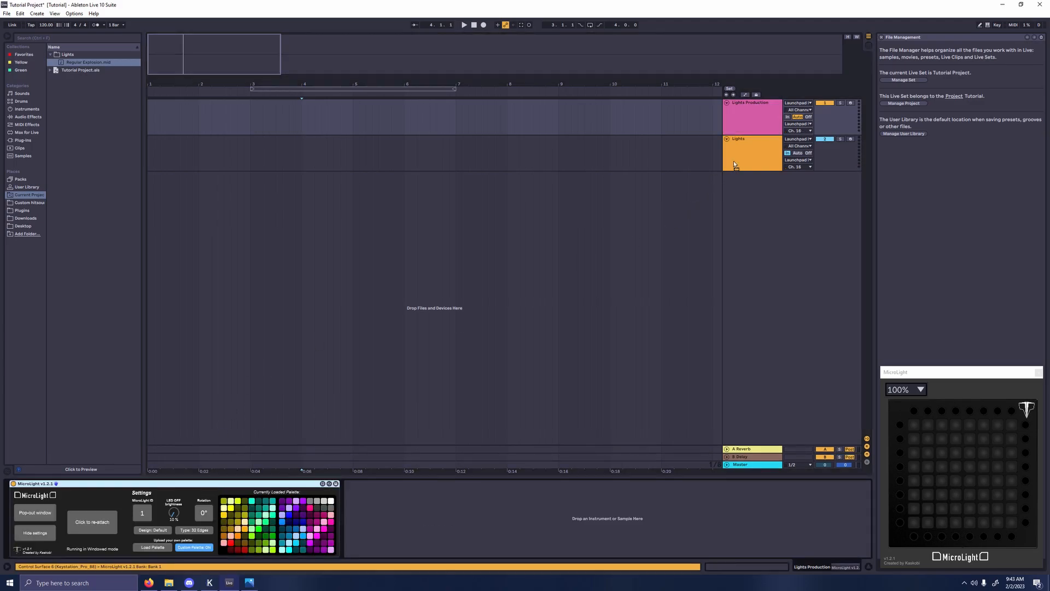
{"action": "left_click", "coordinate": [750, 150]}
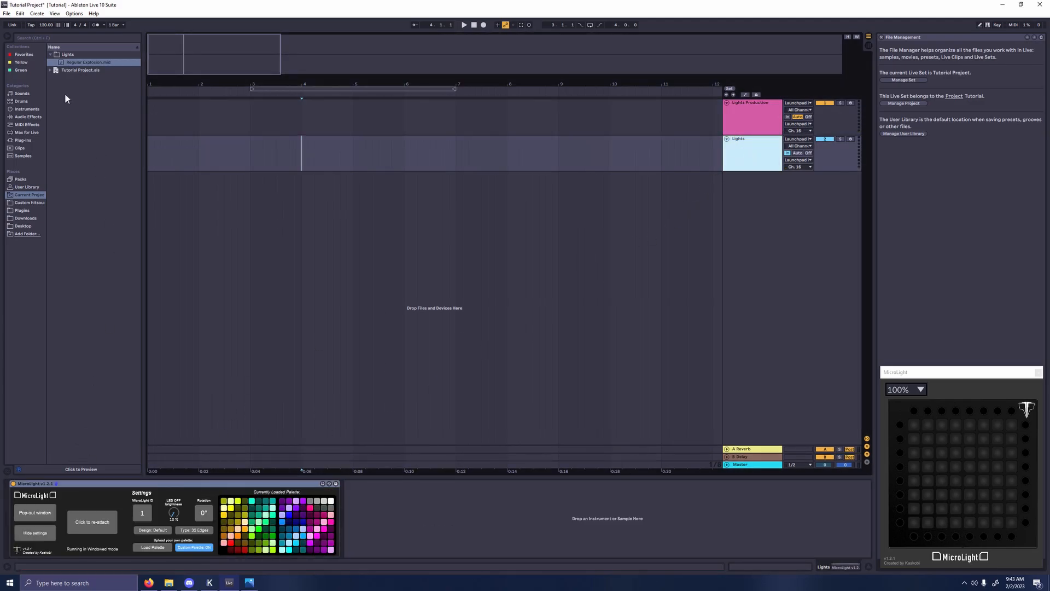
{"action": "left_click", "coordinate": [107, 503]}
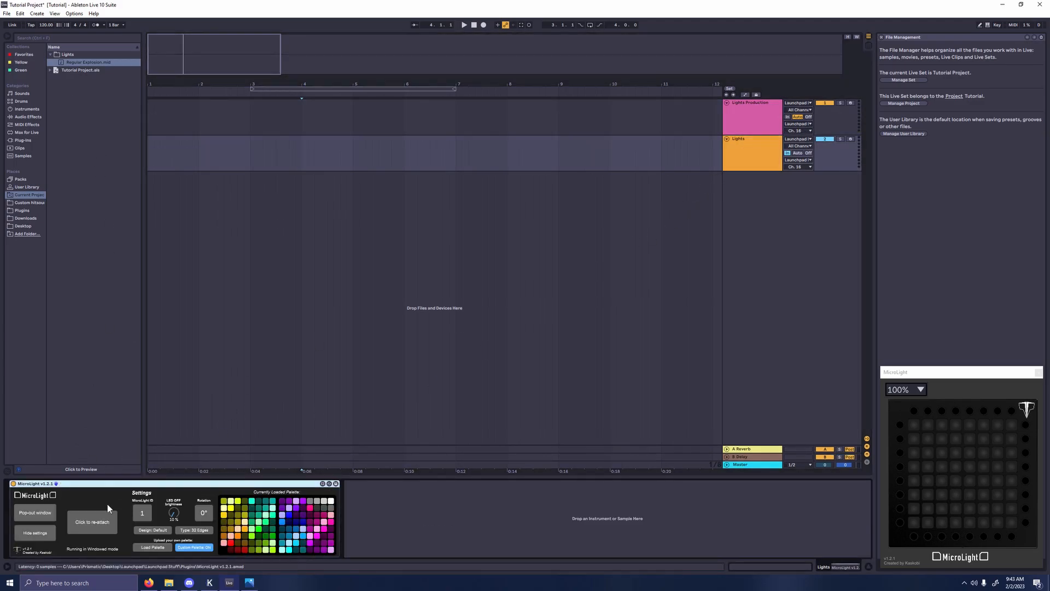
Step: Add a MIDI Effect Rack before MicroLight on the Lights track and nest a second MIDI Effect Rack inside it
{"action": "left_click", "coordinate": [31, 125]}
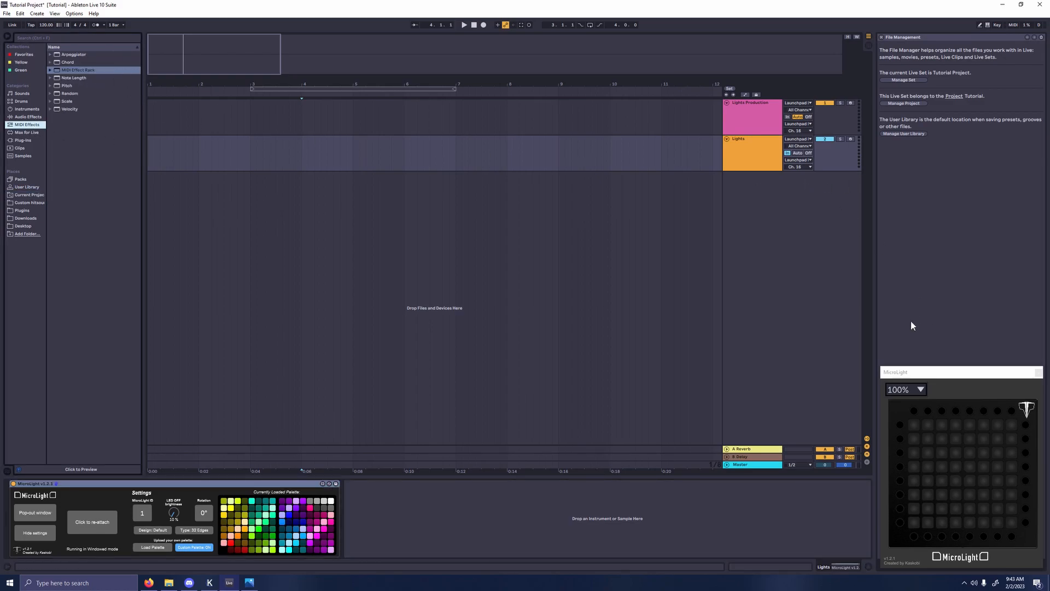
{"action": "left_click", "coordinate": [80, 71]}
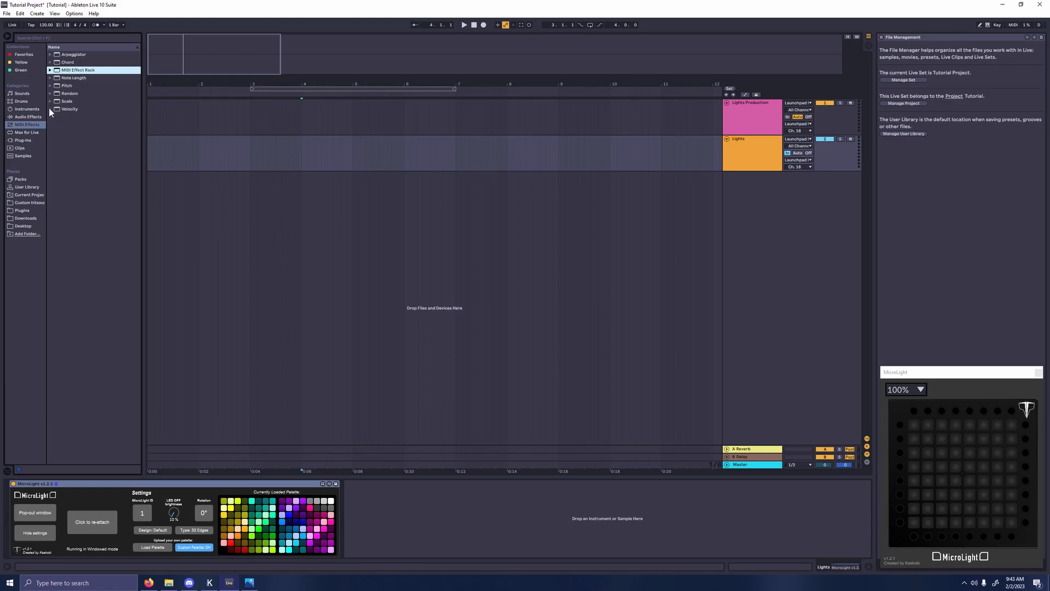
{"action": "left_click", "coordinate": [43, 125]}
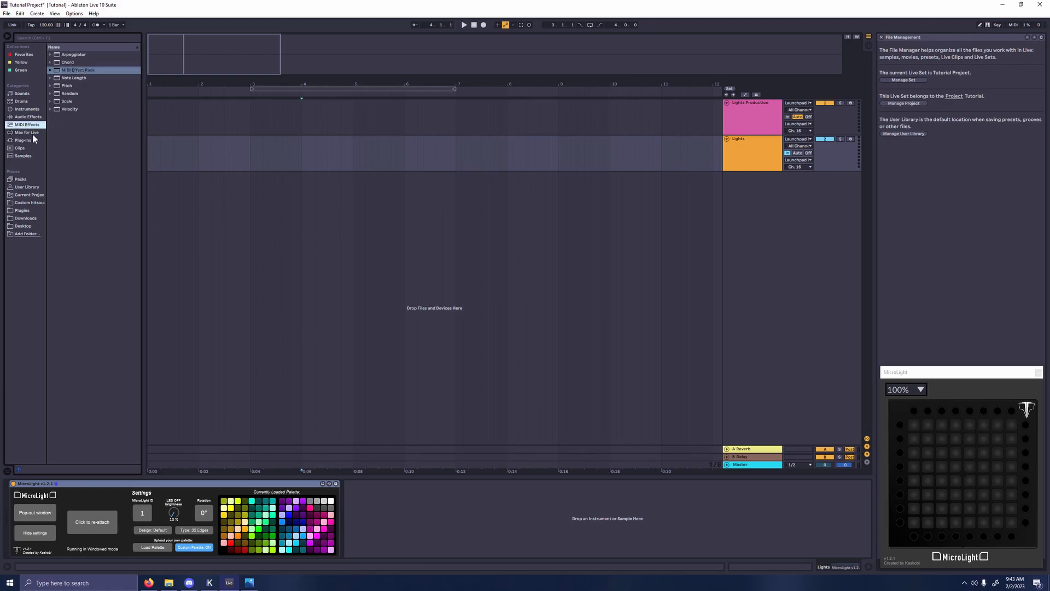
{"action": "left_click_drag", "start_coordinate": [76, 71], "coordinate": [9, 501]}
{"action": "left_click_drag", "start_coordinate": [83, 71], "coordinate": [31, 519]}
{"action": "left_click", "coordinate": [21, 525]}
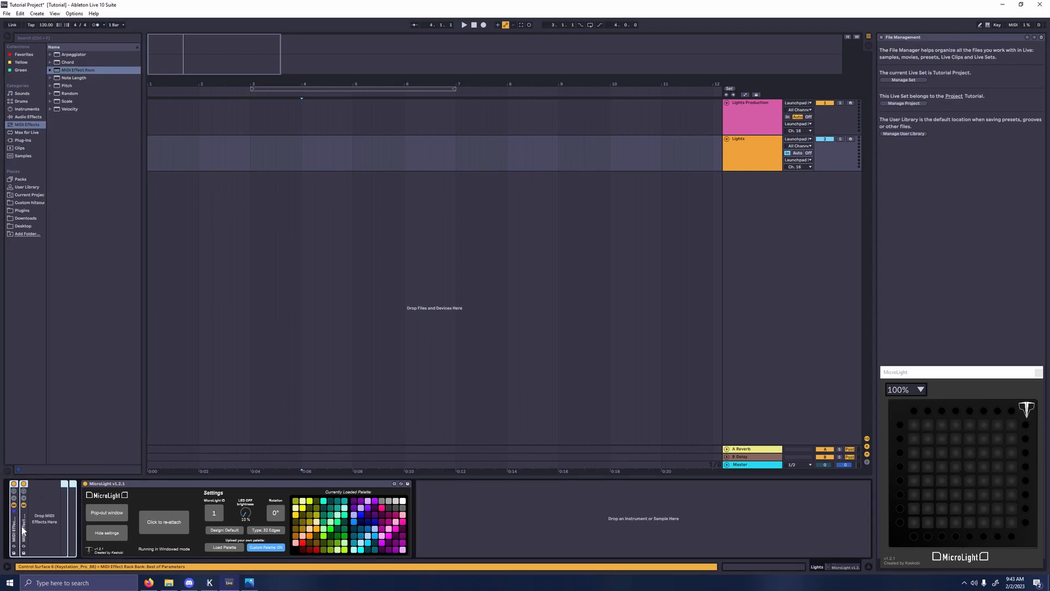
Step: Show the chain lists of both MIDI Effect Racks and the outer rack's macro controls, and select the inner rack
{"action": "left_click", "coordinate": [24, 497]}
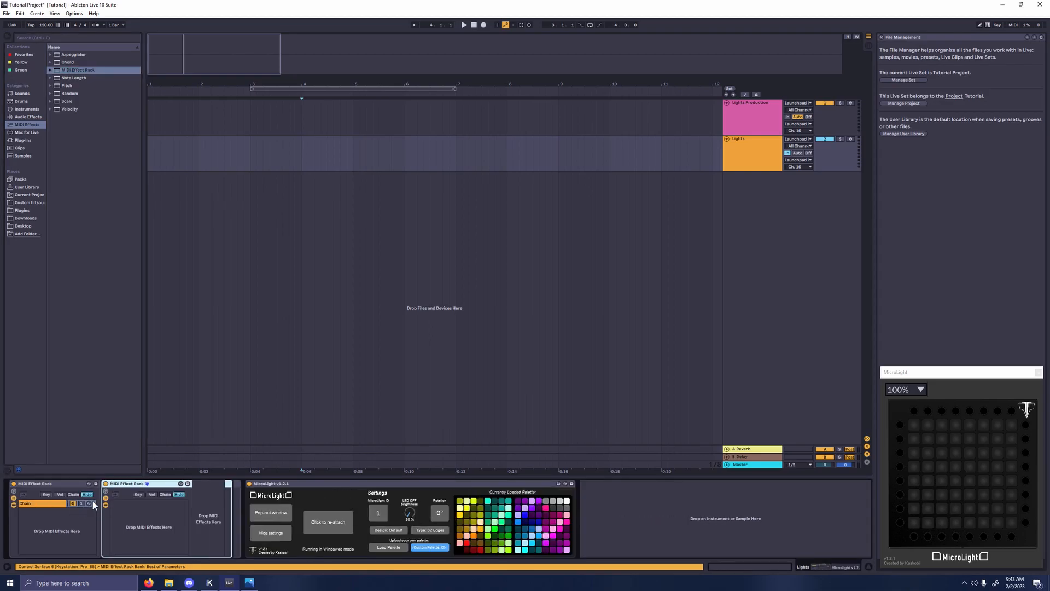
{"action": "left_click", "coordinate": [14, 491]}
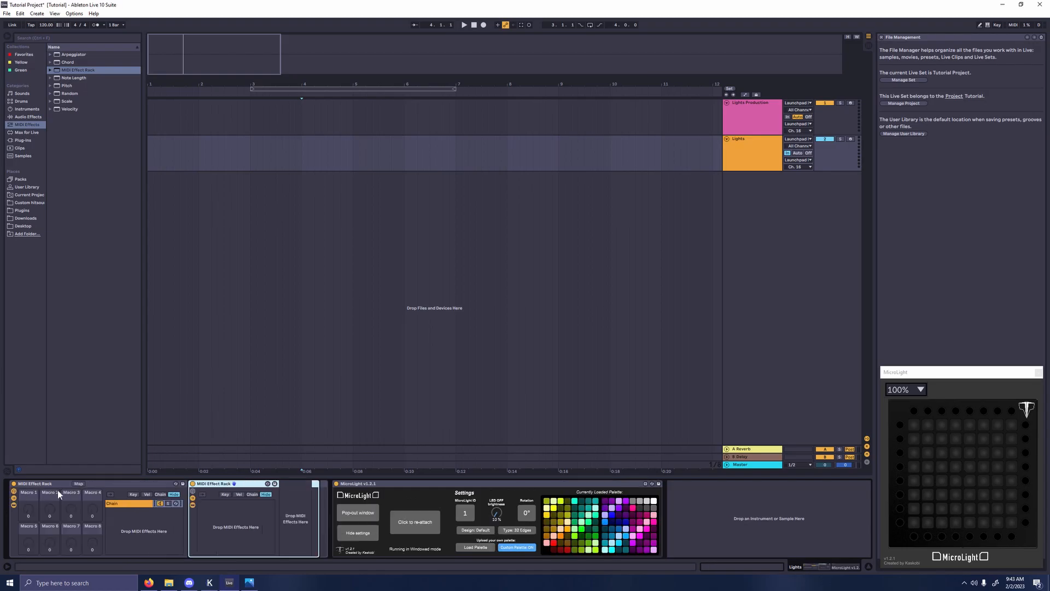
{"action": "left_click", "coordinate": [89, 484]}
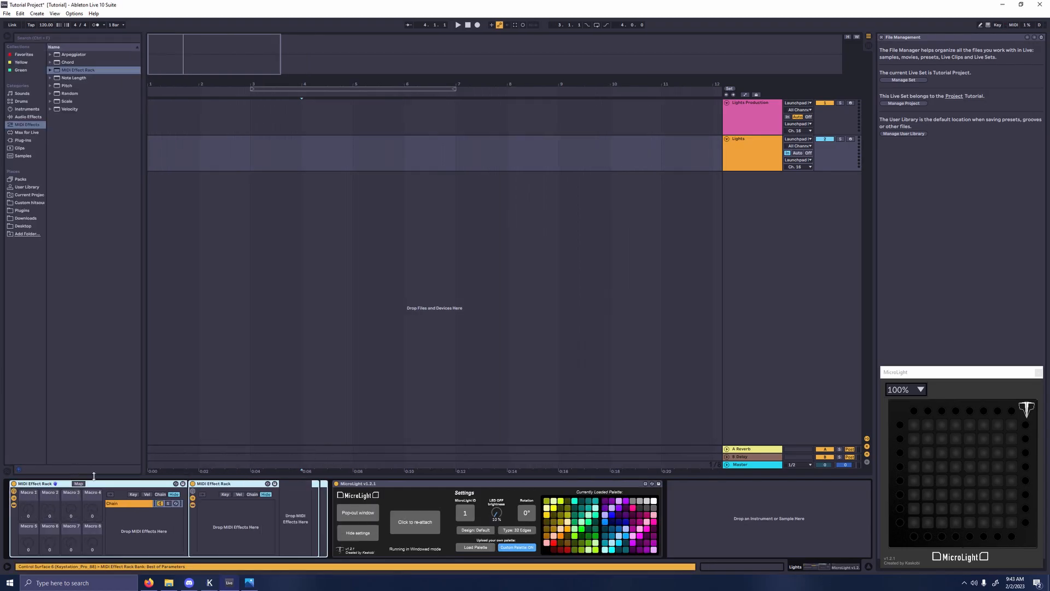
{"action": "left_click", "coordinate": [232, 486]}
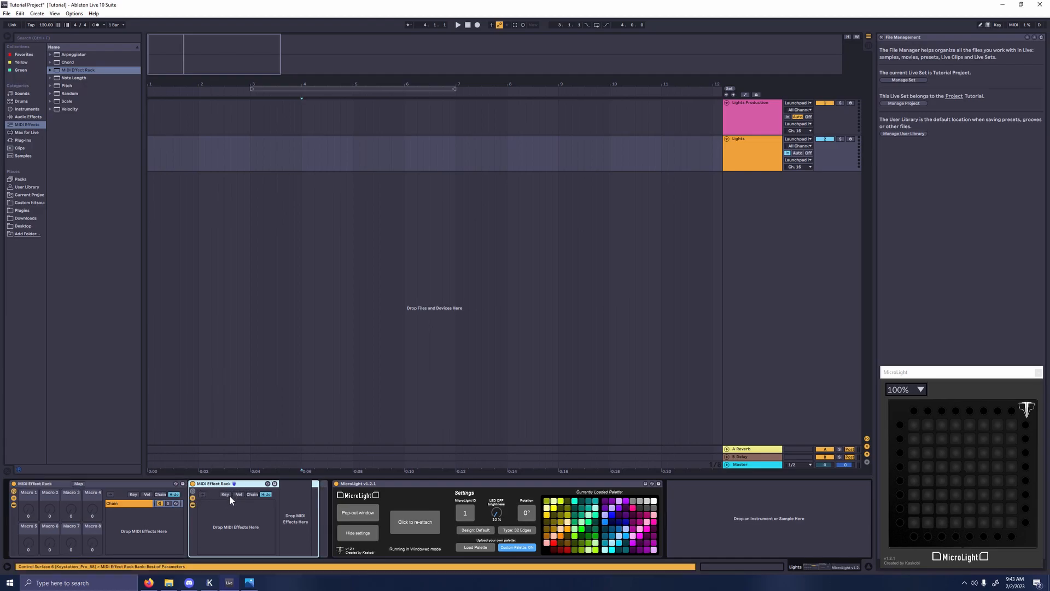
Step: Show the key zone editor of the inner MIDI Effect Rack and the chain zone editor of the outer rack
{"action": "left_click", "coordinate": [227, 494]}
{"action": "left_click", "coordinate": [160, 493]}
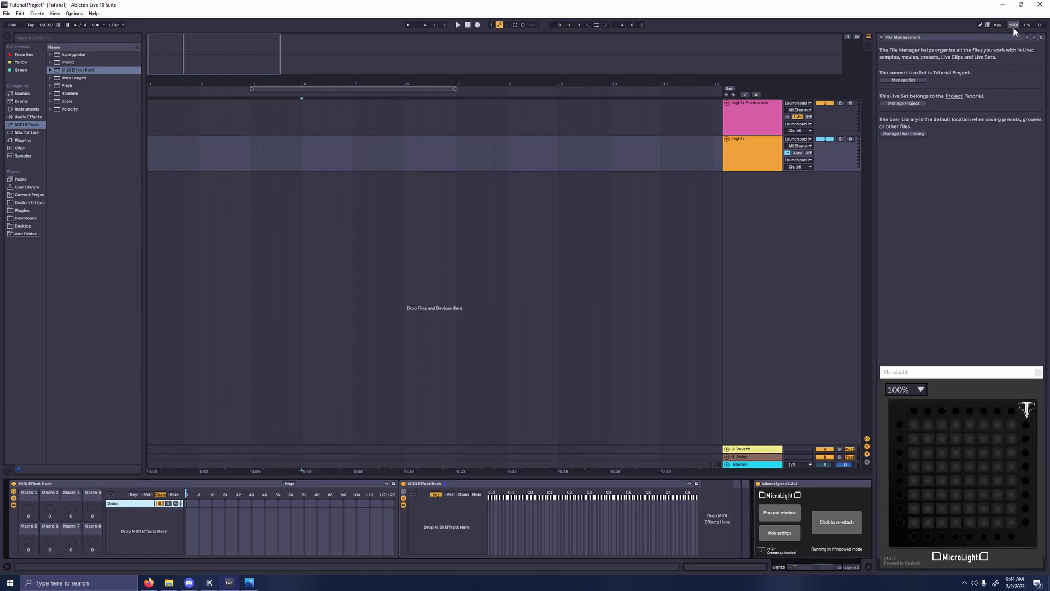
Step: MIDI-map the outer rack's Macro 1 to a range of Launchpad notes and set the mapping's maximum to 7
{"action": "left_click", "coordinate": [1013, 28]}
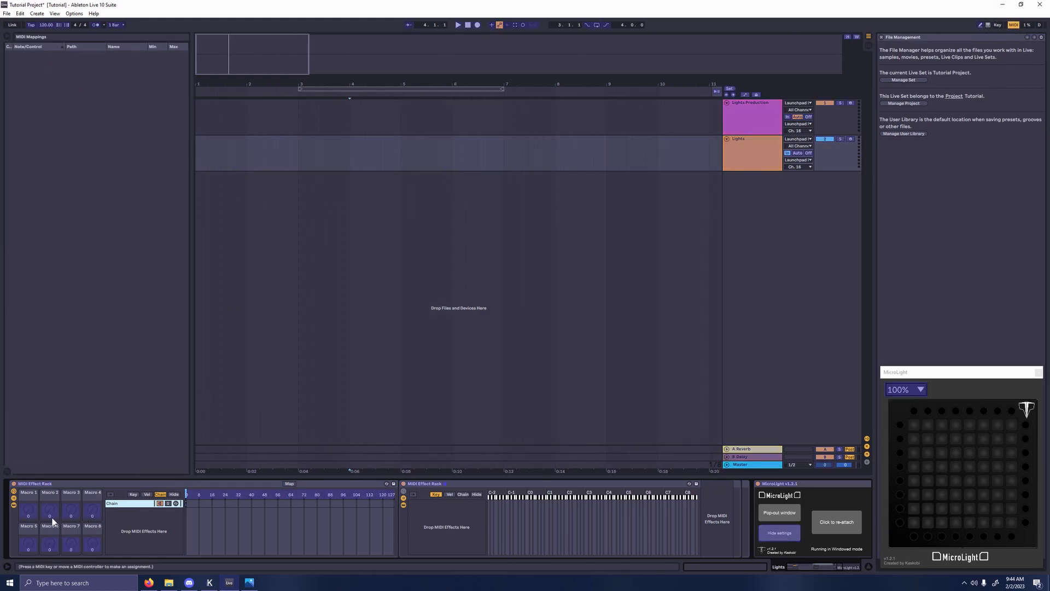
{"action": "left_click", "coordinate": [1013, 25]}
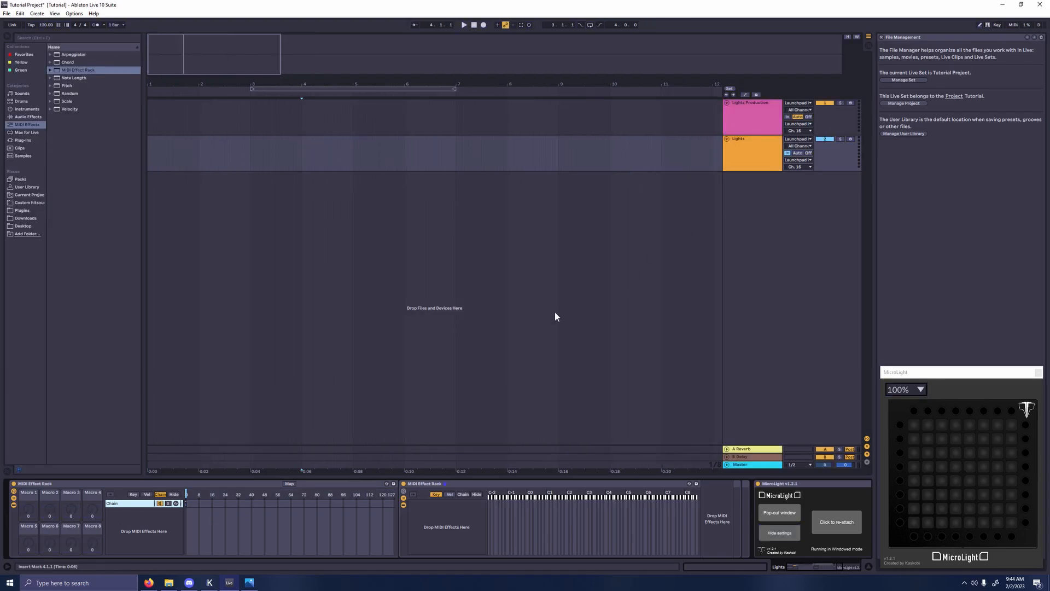
{"action": "key", "text": "ctrl+m"}
{"action": "left_click", "coordinate": [46, 515]}
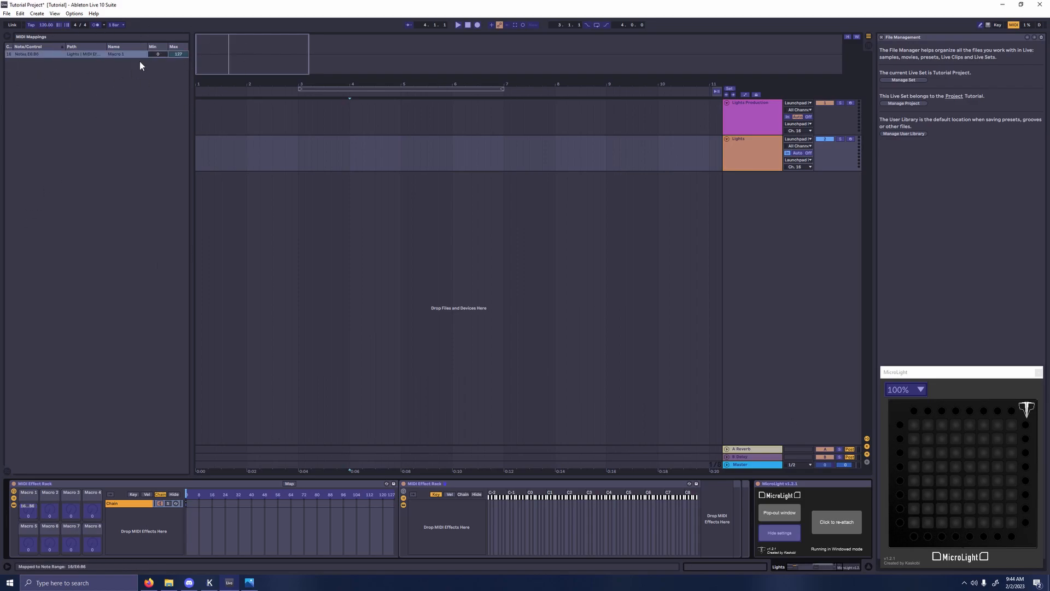
{"action": "left_click", "coordinate": [182, 58]}
{"action": "type", "text": "7"}
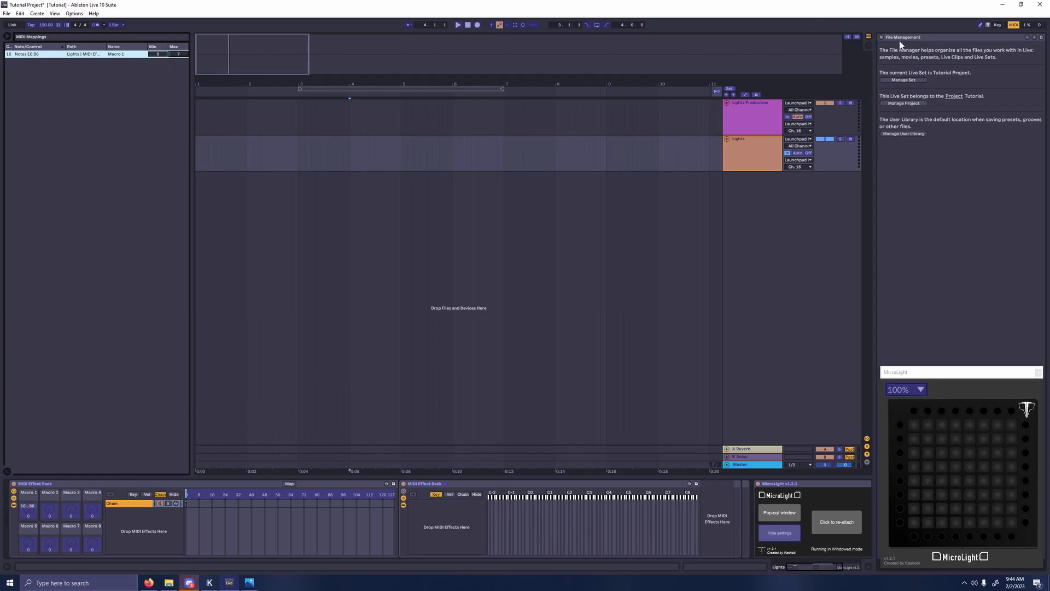
{"action": "left_click", "coordinate": [1014, 26]}
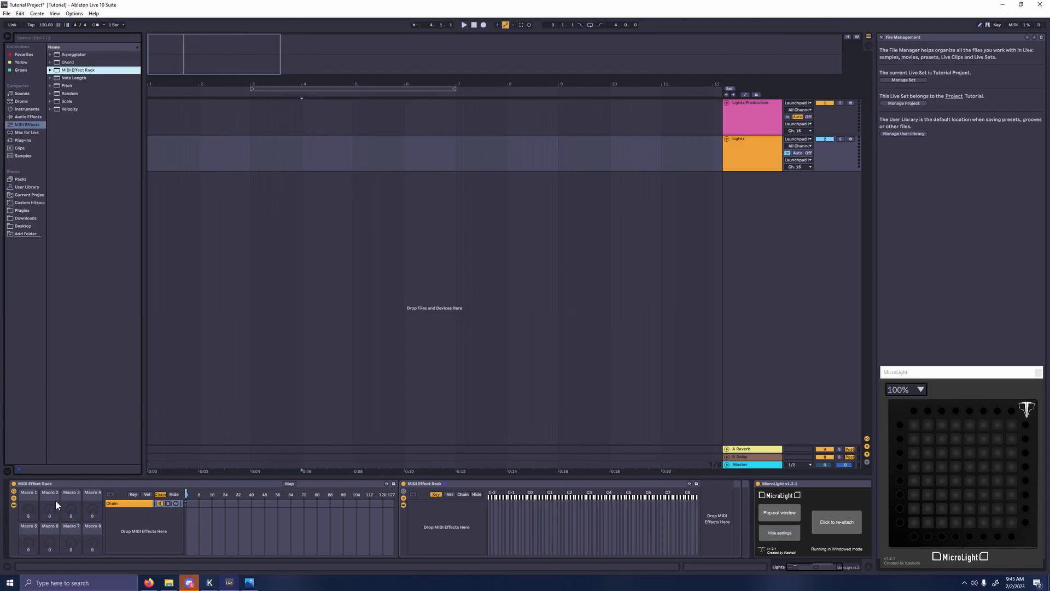
Step: Map the outer rack's chain selector to Macro 1 and rename its chain Page 1
{"action": "right_click", "coordinate": [203, 490]}
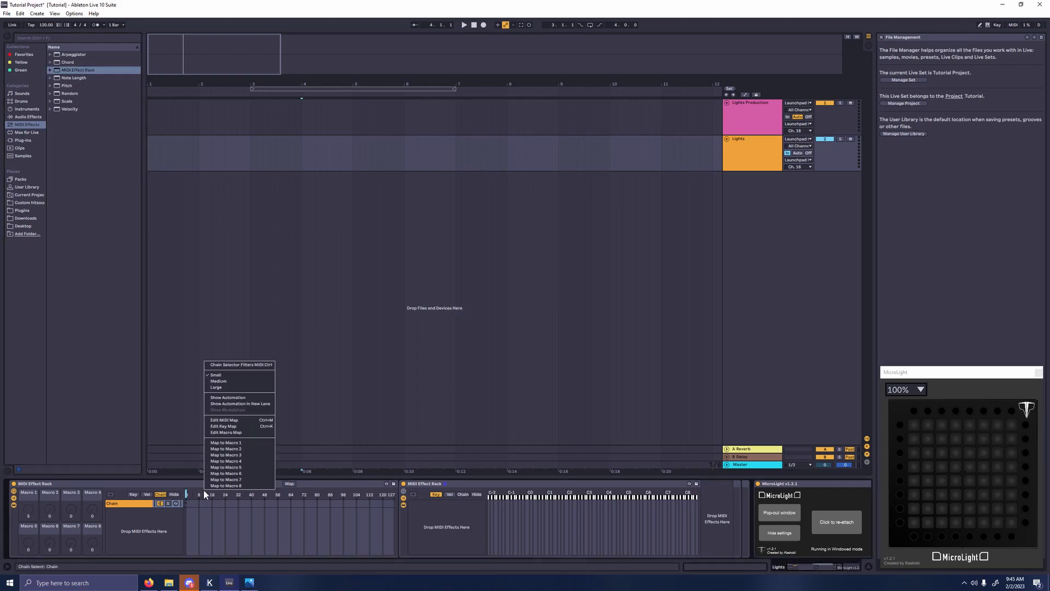
{"action": "left_click", "coordinate": [234, 443]}
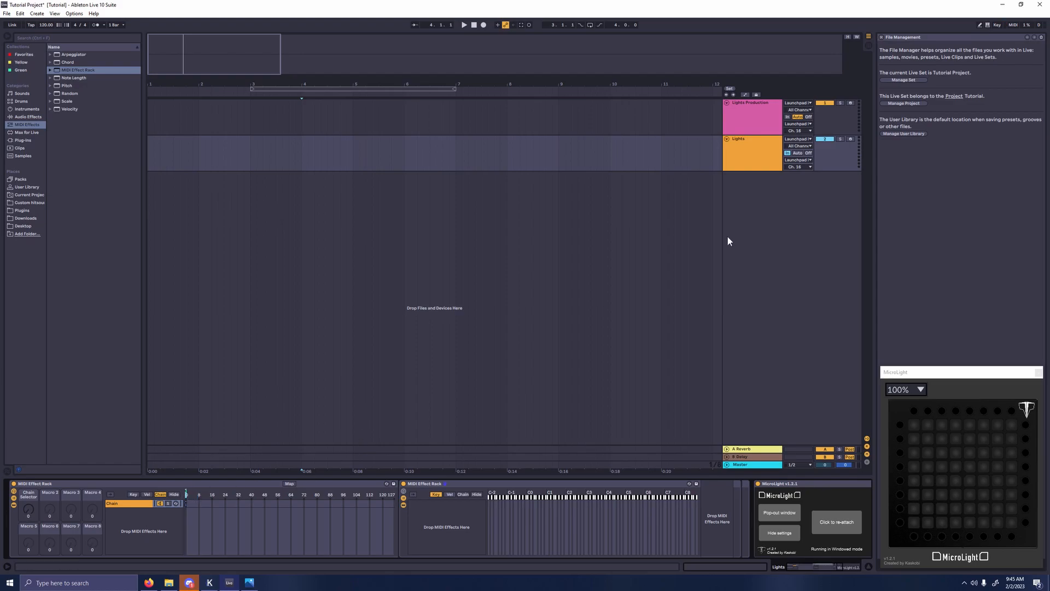
{"action": "left_click", "coordinate": [116, 504]}
{"action": "key", "text": "ctrl+r"}
{"action": "type", "text": "Page"}
{"action": "key", "text": "Return"}
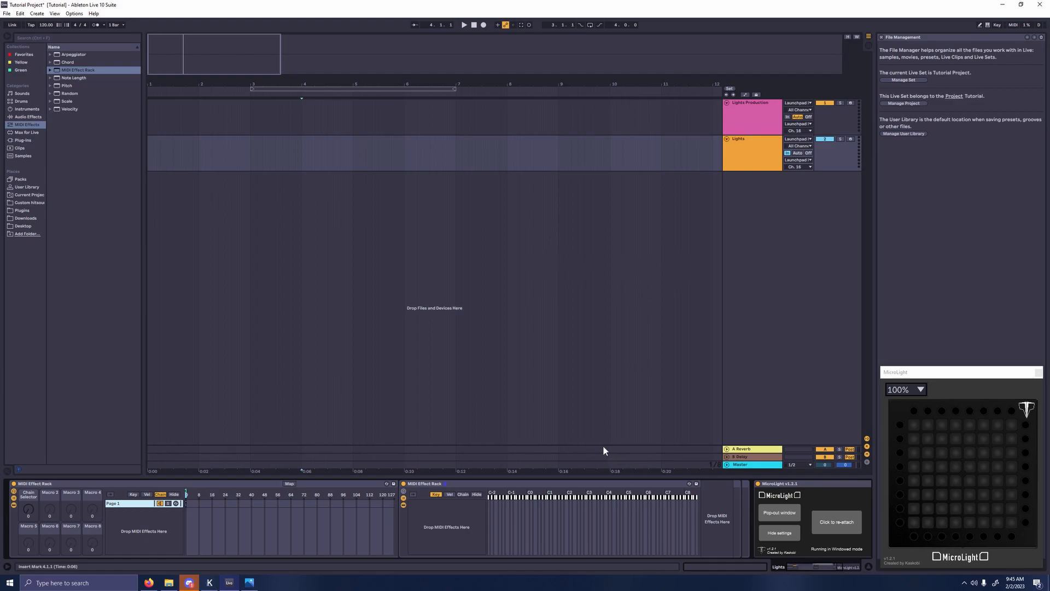
Step: Find Lightweight.amxd among the favorites and add it to the inner MIDI Effect Rack as a new chain
{"action": "left_click", "coordinate": [24, 211]}
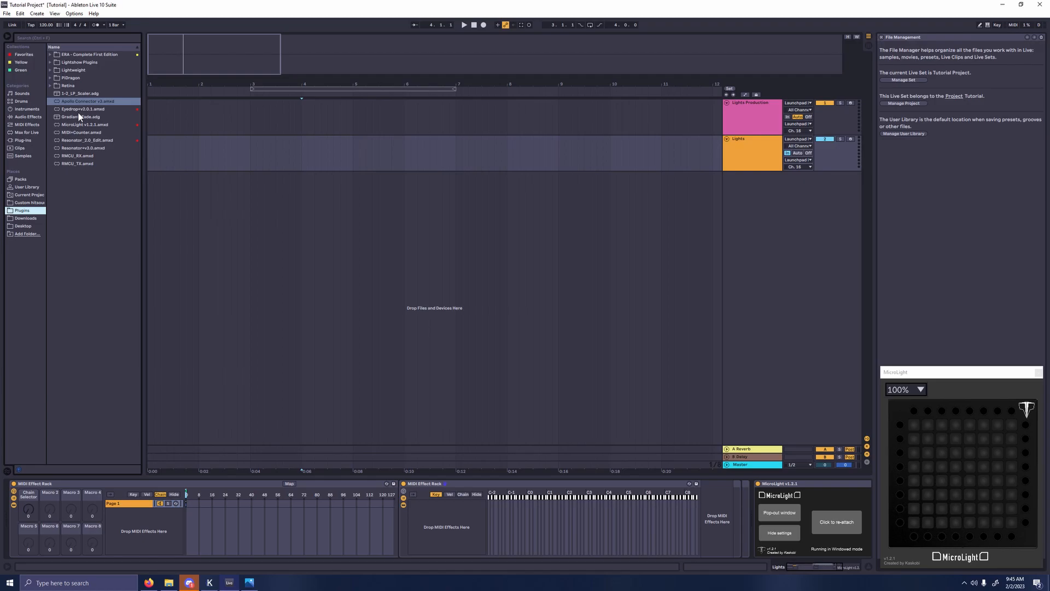
{"action": "left_click", "coordinate": [53, 71]}
{"action": "left_click", "coordinate": [24, 54]}
{"action": "left_click", "coordinate": [74, 157]}
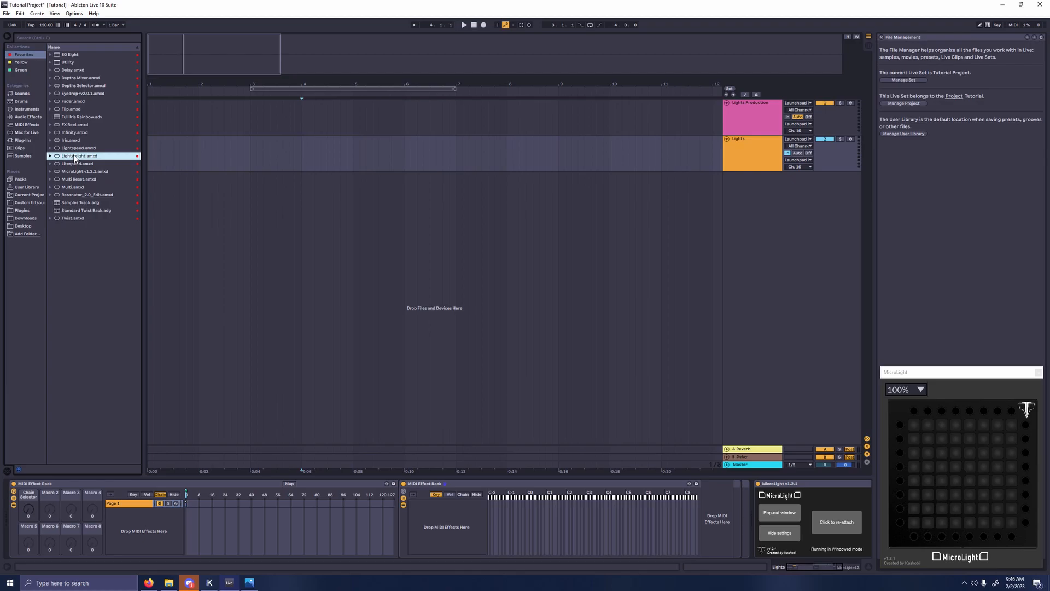
{"action": "left_click_drag", "start_coordinate": [75, 157], "coordinate": [447, 525]}
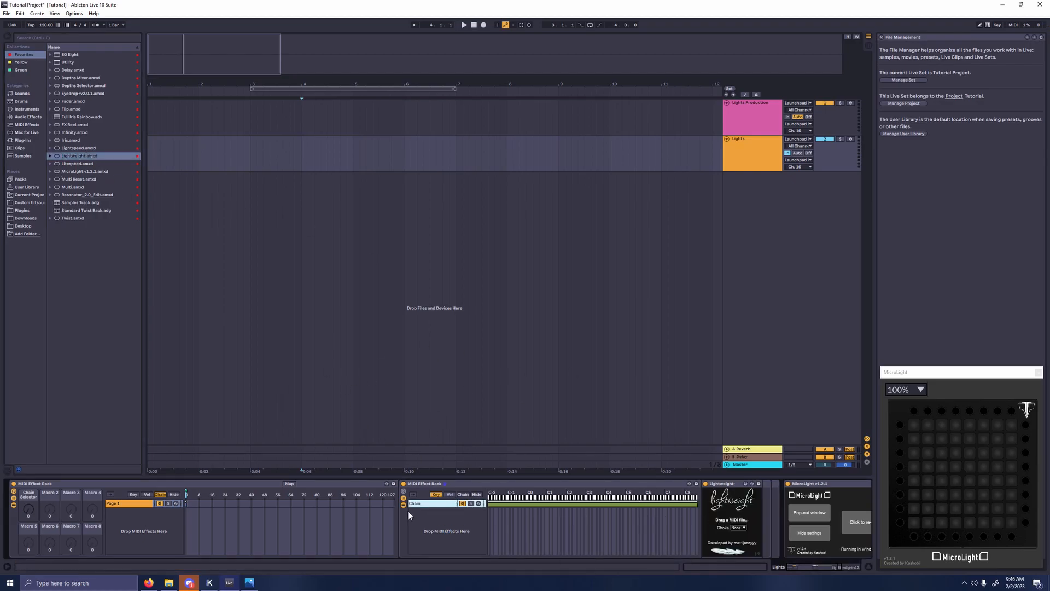
Step: Load Regular Explosion.mid from the current project's Lights folder into the Lightweight device
{"action": "left_click", "coordinate": [722, 504]}
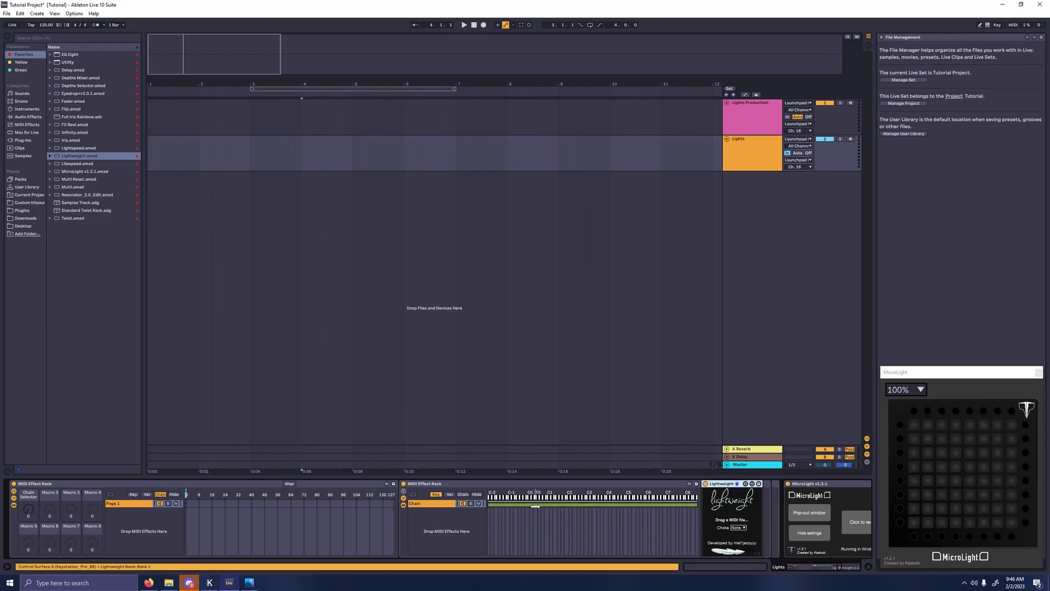
{"action": "left_click", "coordinate": [29, 210]}
{"action": "left_click", "coordinate": [30, 195]}
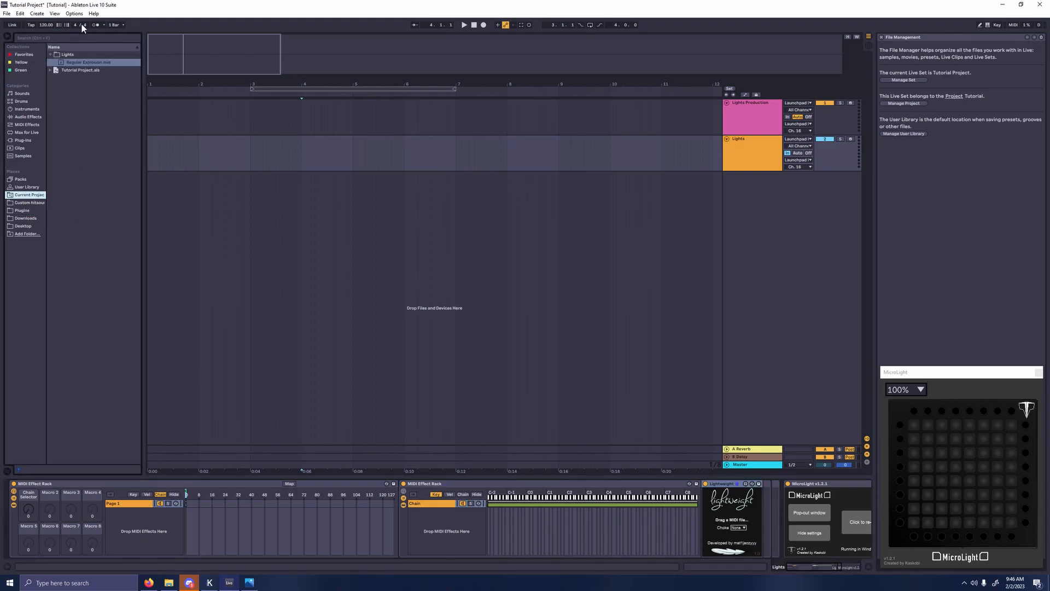
{"action": "left_click", "coordinate": [88, 62]}
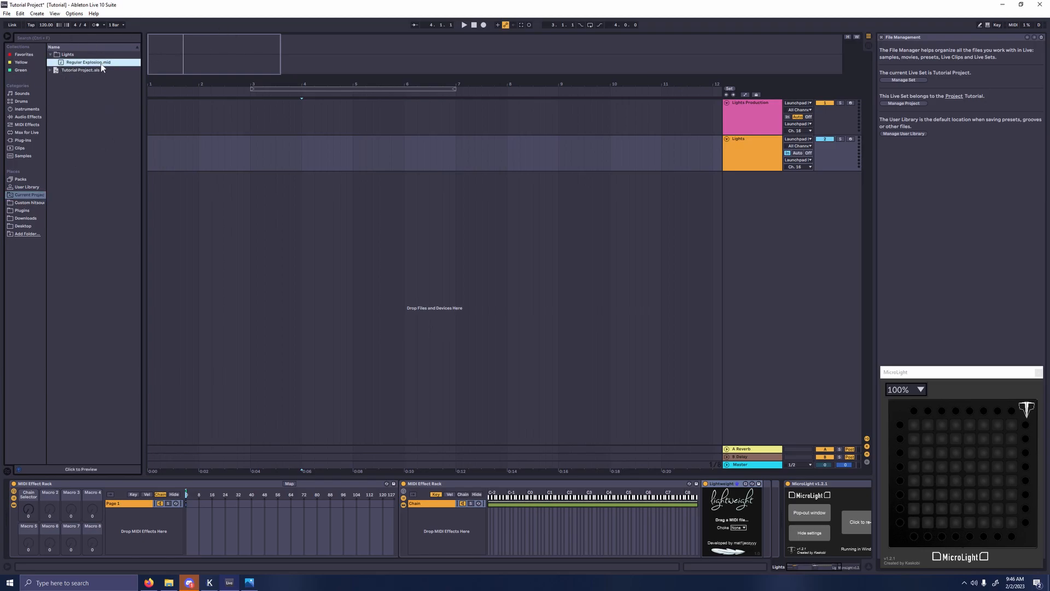
{"action": "left_click_drag", "start_coordinate": [105, 63], "coordinate": [733, 522]}
Step: Test the Regular Explosion light effect by triggering the lower-left grid pad in the MicroLight preview
{"action": "left_click", "coordinate": [917, 523]}
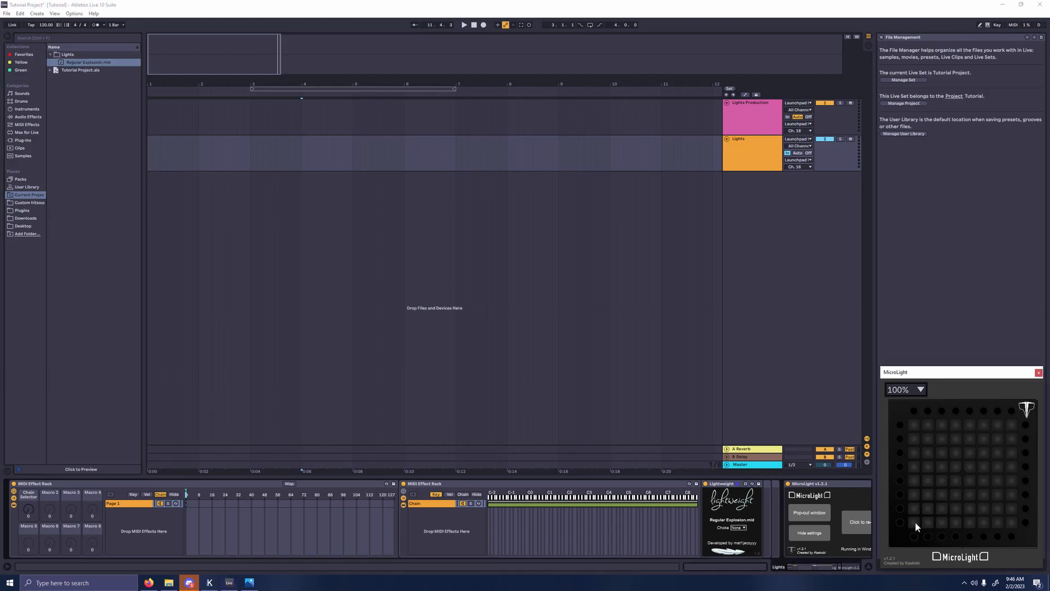
{"action": "left_click", "coordinate": [915, 525]}
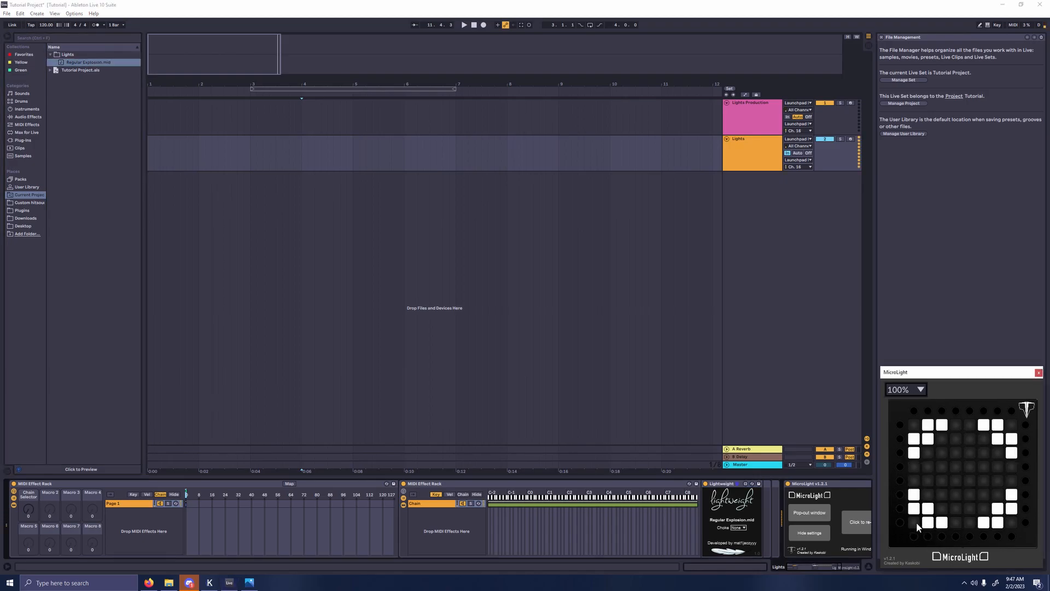
{"action": "left_click", "coordinate": [914, 521]}
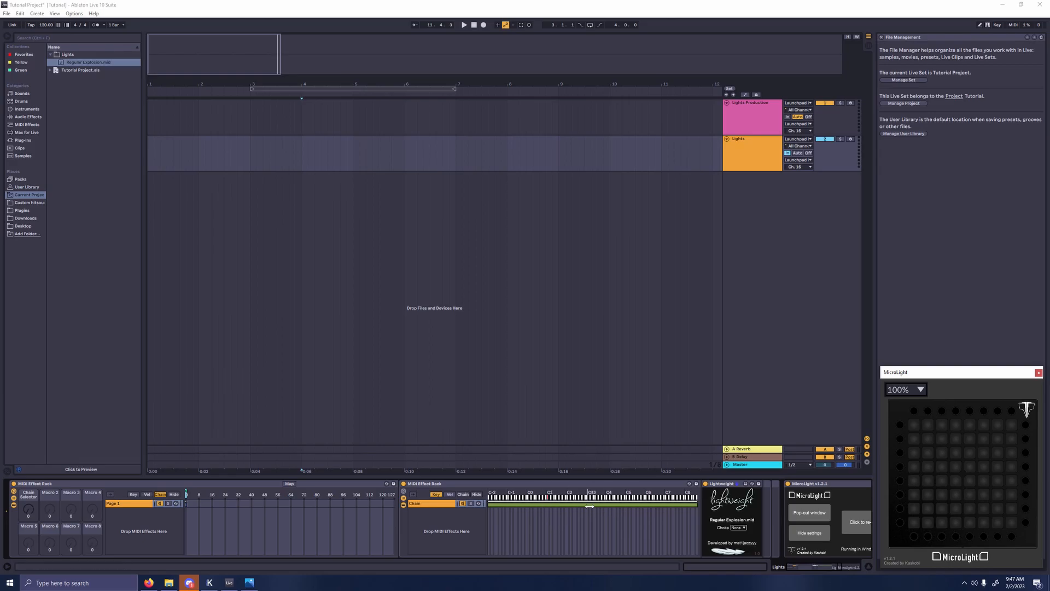
Step: Narrow the key zone of the inner rack's Lightweight chain to a single note
{"action": "left_click", "coordinate": [553, 506]}
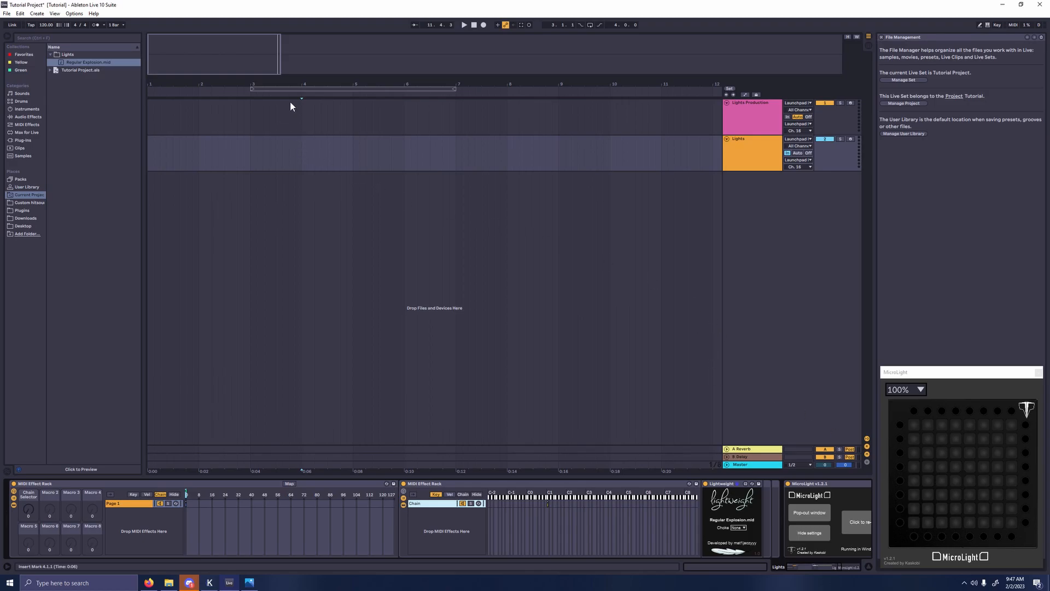
{"action": "left_click", "coordinate": [354, 155]}
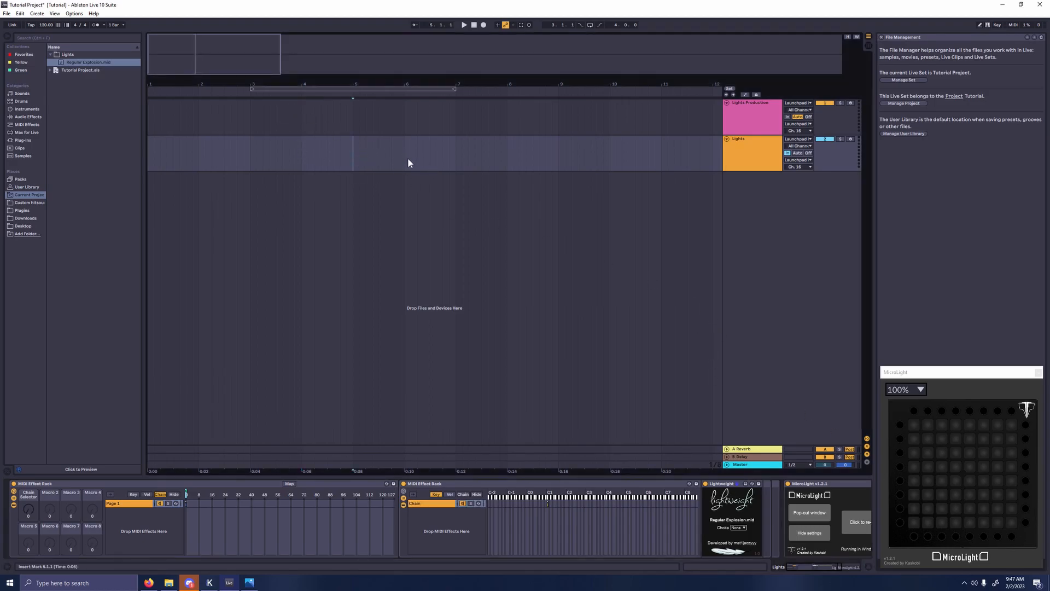
{"action": "left_click_drag", "start_coordinate": [457, 156], "coordinate": [170, 130]}
{"action": "left_click", "coordinate": [150, 122]}
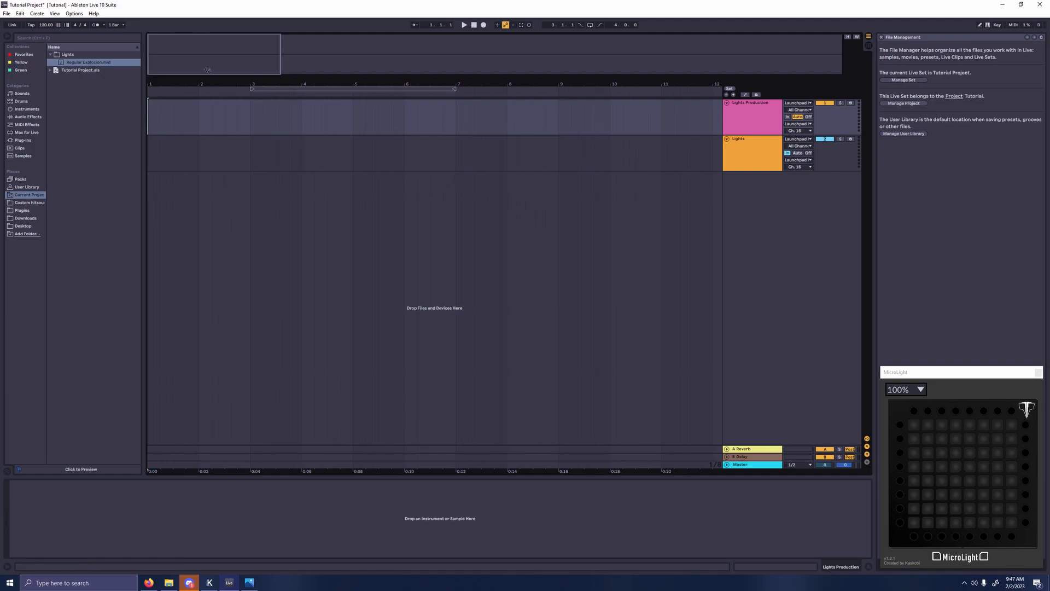
{"action": "left_click", "coordinate": [231, 166]}
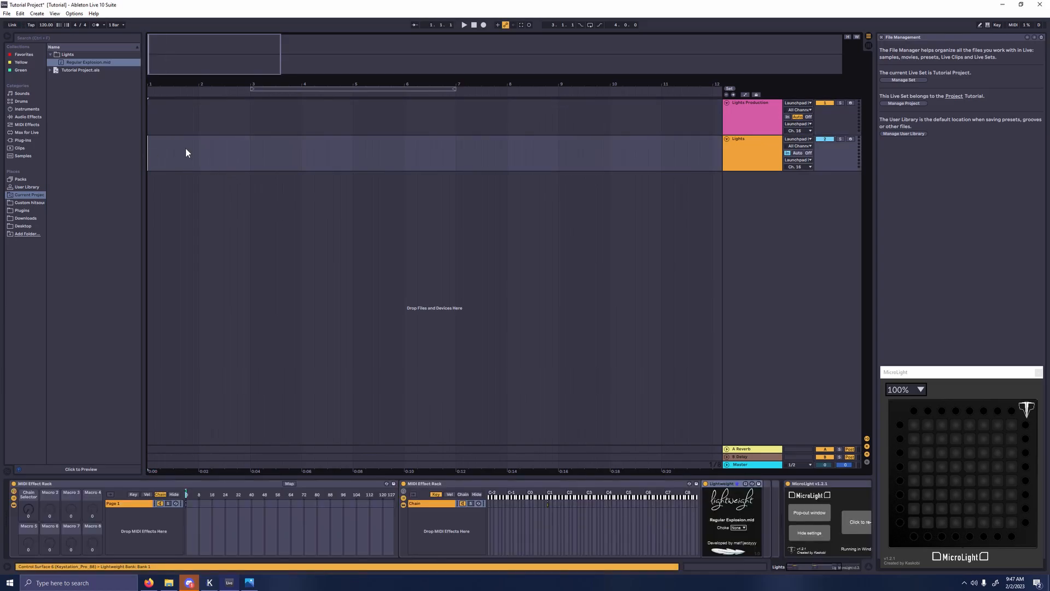